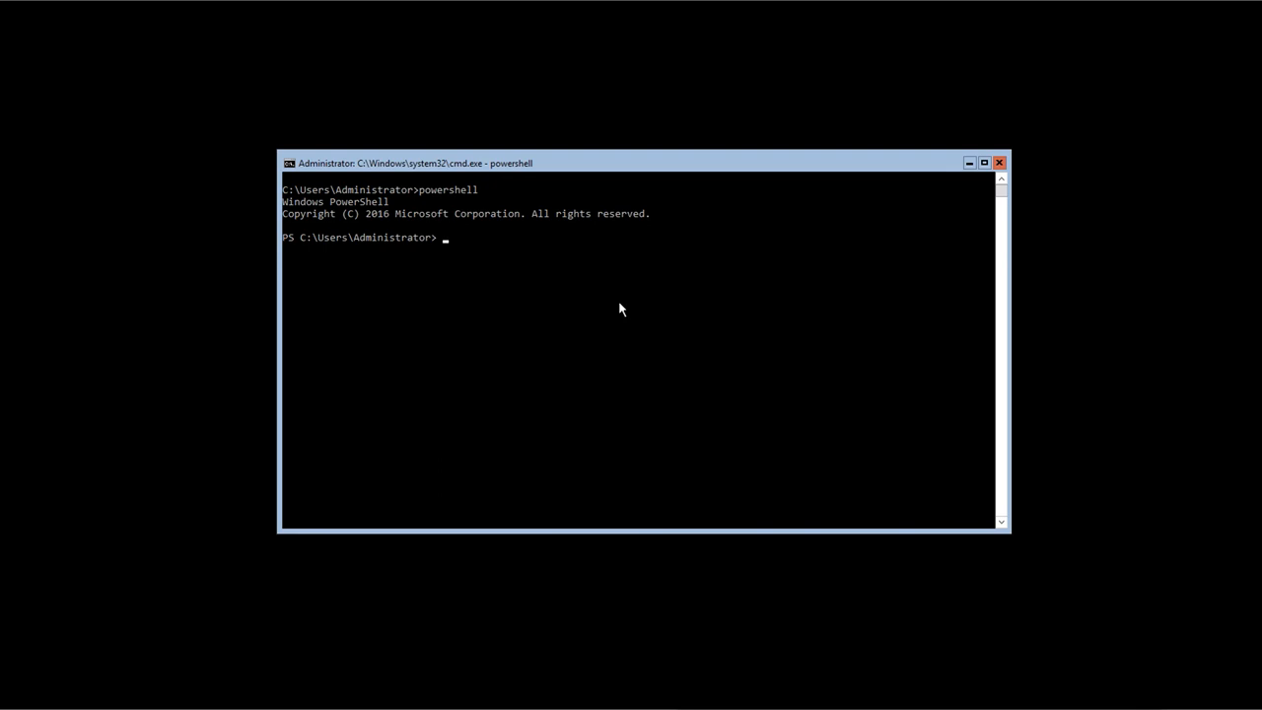
Display the PowerShell help overview and page through it to the end.
{"action": "type", "text": "help"}
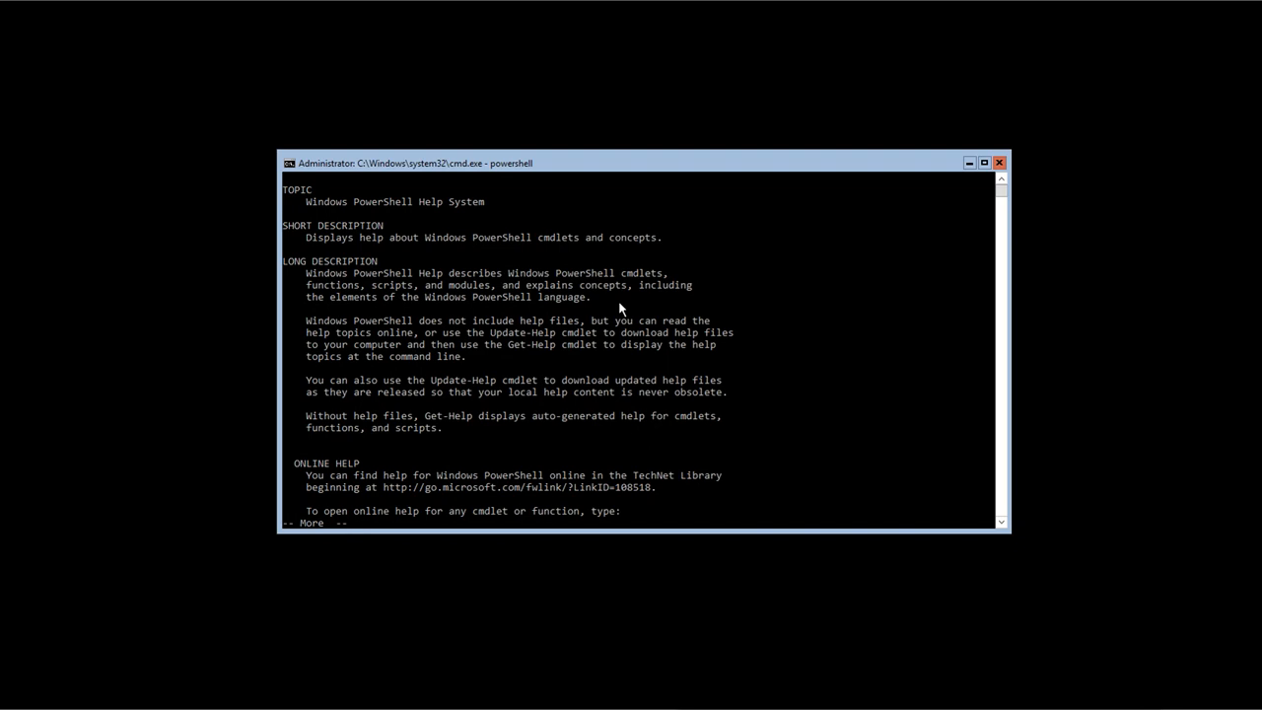
{"action": "key", "text": "Return"}
{"action": "key", "text": "Return"}
{"action": "key", "text": "Return"}
{"action": "key", "text": "Return"}
{"action": "key", "text": "Return"}
{"action": "key", "text": "Return"}
{"action": "key", "text": "Return"}
{"action": "key", "text": "Return"}
{"action": "key", "text": "Return"}
{"action": "key", "text": "Return"}
{"action": "key", "text": "Return"}
{"action": "key", "text": "Return"}
{"action": "key", "text": "Return"}
{"action": "key", "text": "Return"}
{"action": "key", "text": "Return"}
{"action": "key", "text": "Return"}
{"action": "key", "text": "Return"}
{"action": "key", "text": "Return"}
{"action": "key", "text": "Return"}
{"action": "key", "text": "Return"}
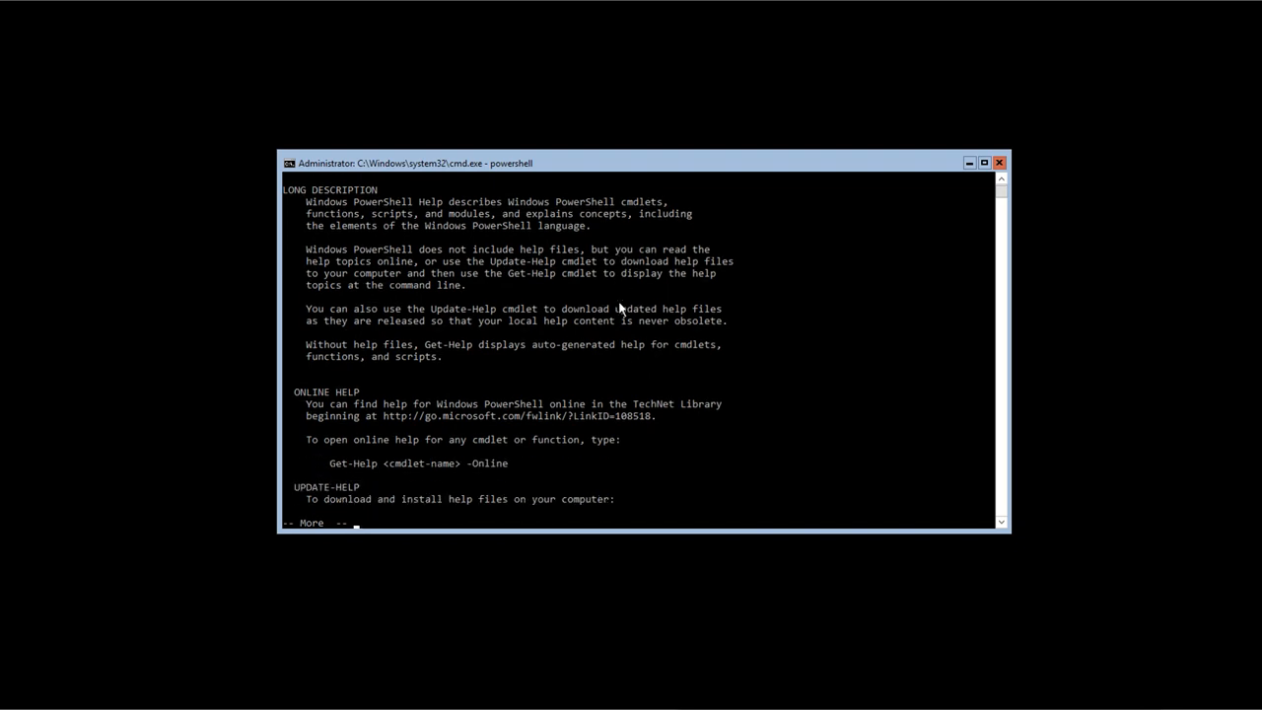
{"action": "key", "text": "Return"}
{"action": "key", "text": "Return"}
{"action": "key", "text": "Return"}
{"action": "key", "text": "Return"}
{"action": "key", "text": "Return"}
{"action": "key", "text": "Return"}
{"action": "key", "text": "Return"}
{"action": "key", "text": "Return"}
{"action": "key", "text": "Return"}
{"action": "key", "text": "Return"}
{"action": "key", "text": "Return"}
{"action": "key", "text": "Return"}
{"action": "key", "text": "Return"}
{"action": "key", "text": "Return"}
{"action": "key", "text": "Return"}
{"action": "key", "text": "Return"}
{"action": "key", "text": "Return"}
{"action": "key", "text": "Return"}
{"action": "key", "text": "Return"}
{"action": "key", "text": "Return"}
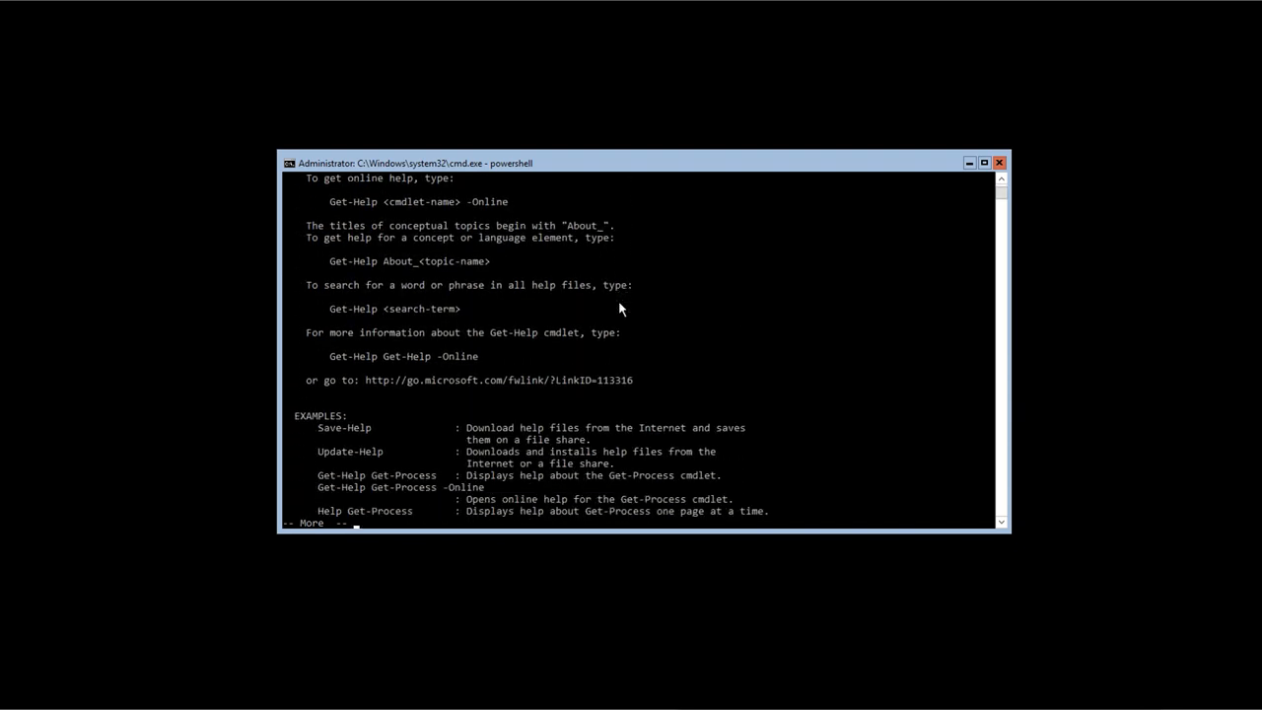
{"action": "key", "text": "Return"}
{"action": "key", "text": "Return"}
{"action": "key", "text": "Return"}
{"action": "key", "text": "Return"}
{"action": "key", "text": "Return"}
{"action": "key", "text": "Return"}
{"action": "key", "text": "Return"}
{"action": "key", "text": "Return"}
{"action": "key", "text": "Return"}
{"action": "key", "text": "Return"}
{"action": "key", "text": "Return"}
{"action": "key", "text": "Return"}
{"action": "key", "text": "Return"}
{"action": "key", "text": "Return"}
{"action": "key", "text": "Return"}
{"action": "key", "text": "Return"}
{"action": "key", "text": "Return"}
{"action": "key", "text": "Return"}
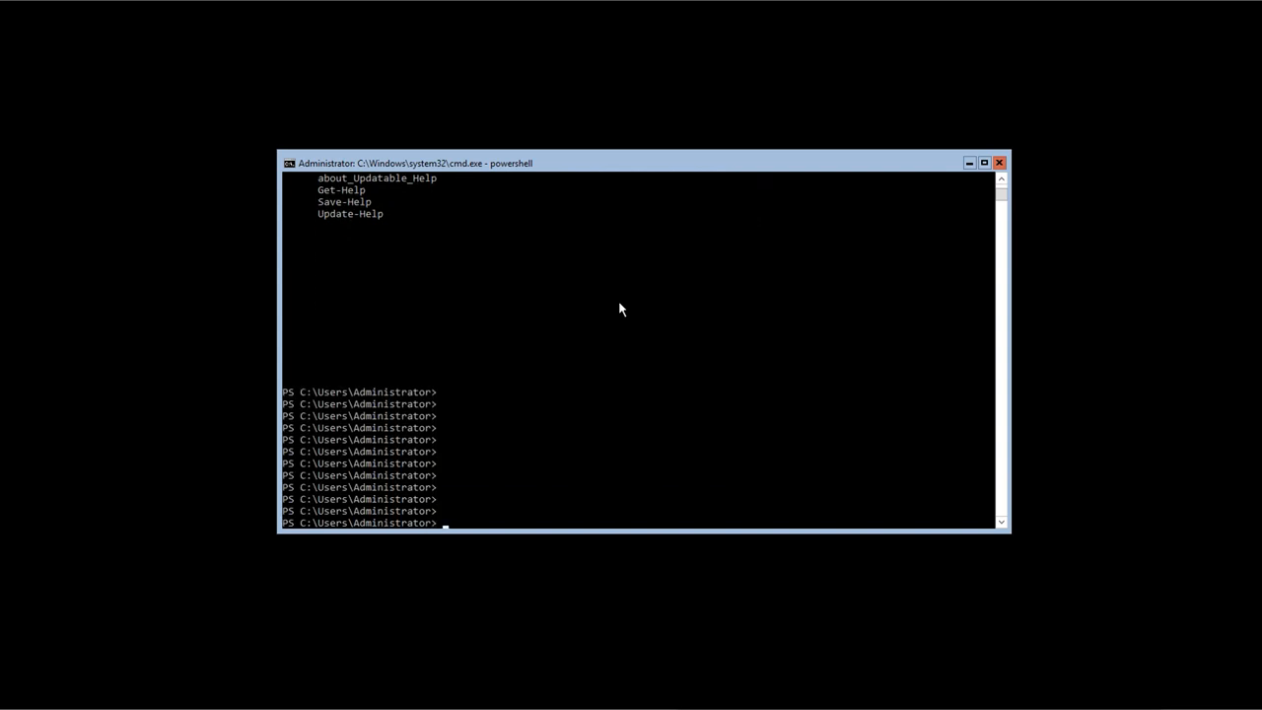
List all available PowerShell commands with Get-Command.
{"action": "type", "text": "get-com"}
{"action": "key", "text": "Tab"}
{"action": "type", "text": "d"}
{"action": "key", "text": "Return"}
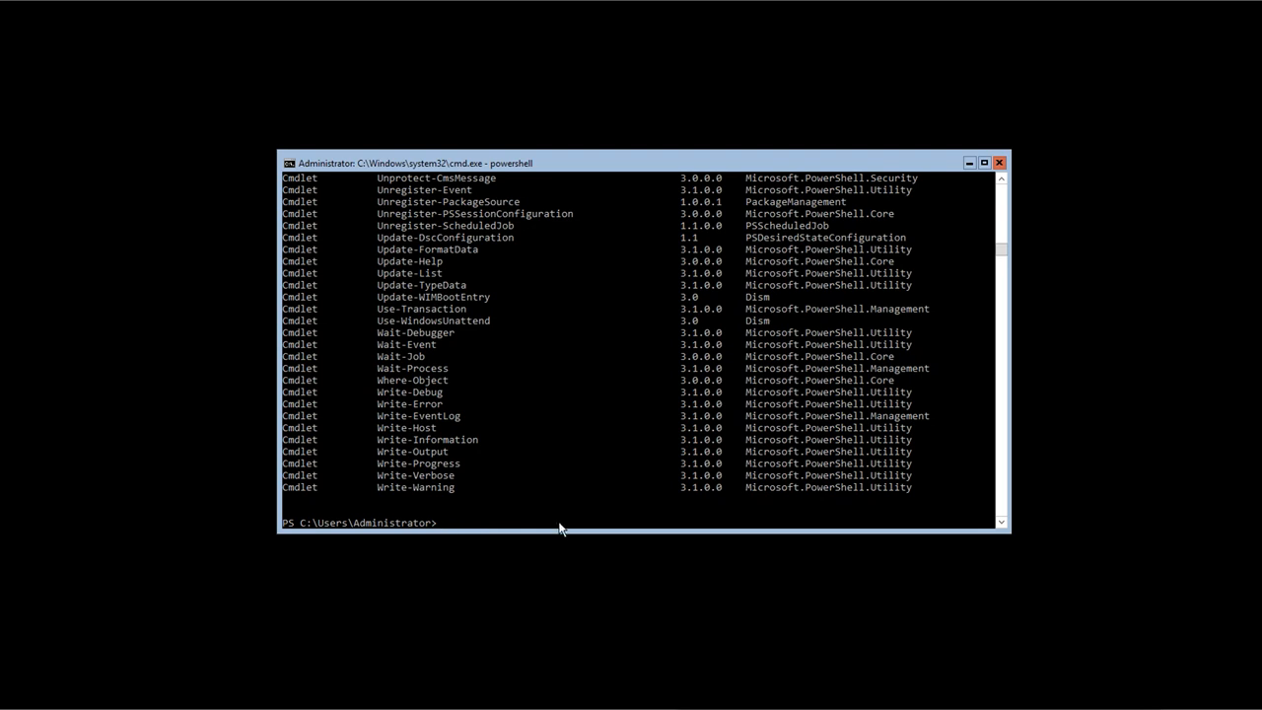
Clear the console and exit PowerShell to return to the regular command prompt.
{"action": "type", "text": "ls"}
{"action": "key", "text": "Return"}
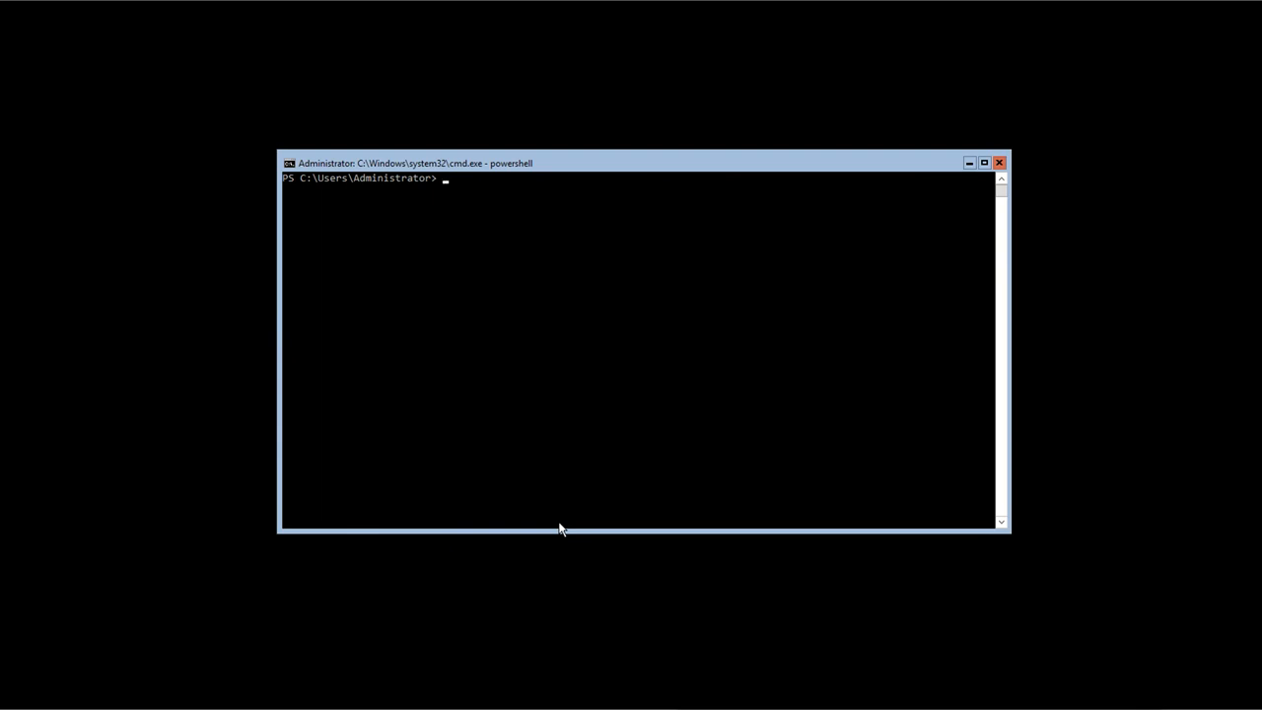
{"action": "type", "text": "exir"}
{"action": "key", "text": "BackSpace"}
{"action": "key", "text": "Tab"}
{"action": "key", "text": "BackSpace"}
{"action": "key", "text": "BackSpace"}
{"action": "key", "text": "BackSpace"}
{"action": "key", "text": "BackSpace"}
{"action": "key", "text": "BackSpace"}
{"action": "key", "text": "BackSpace"}
{"action": "key", "text": "BackSpace"}
{"action": "key", "text": "BackSpace"}
{"action": "key", "text": "BackSpace"}
{"action": "key", "text": "BackSpace"}
{"action": "key", "text": "BackSpace"}
{"action": "key", "text": "BackSpace"}
{"action": "key", "text": "BackSpace"}
{"action": "key", "text": "BackSpace"}
{"action": "key", "text": "Return"}
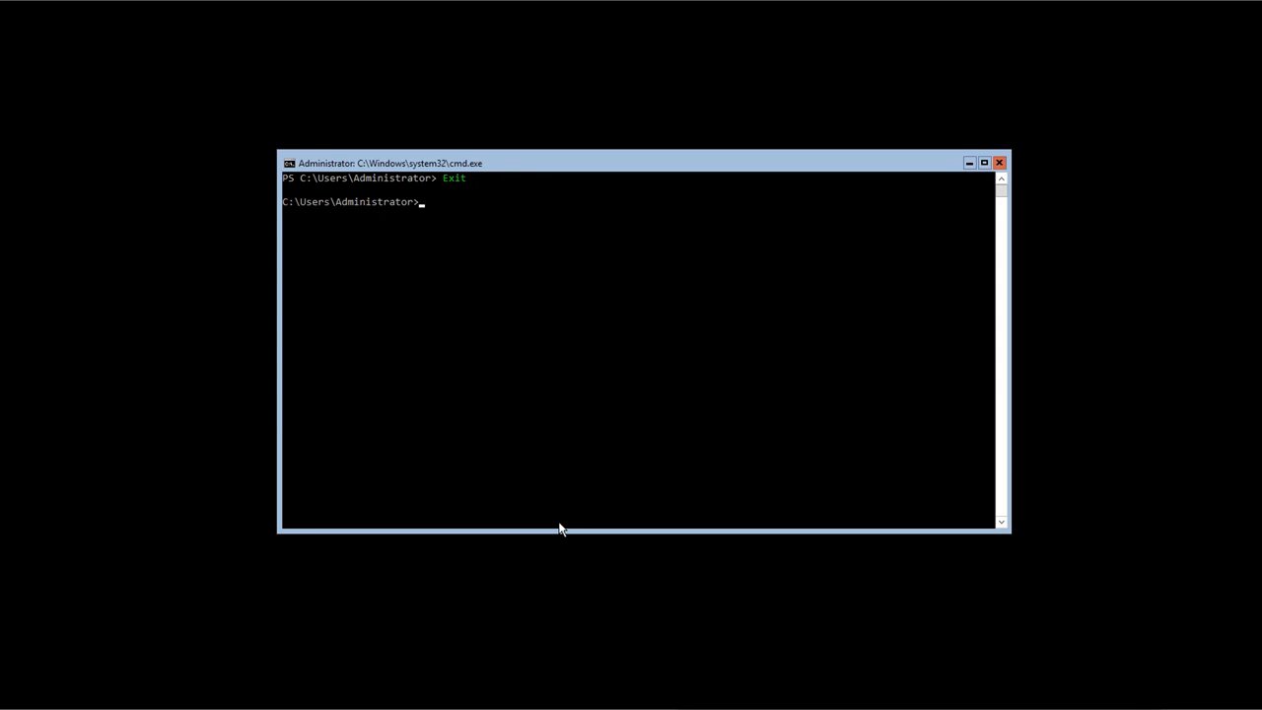
Rename the computer to core1 through sconfig and restart the server to apply the change.
{"action": "type", "text": "sconfig"}
{"action": "key", "text": "Return"}
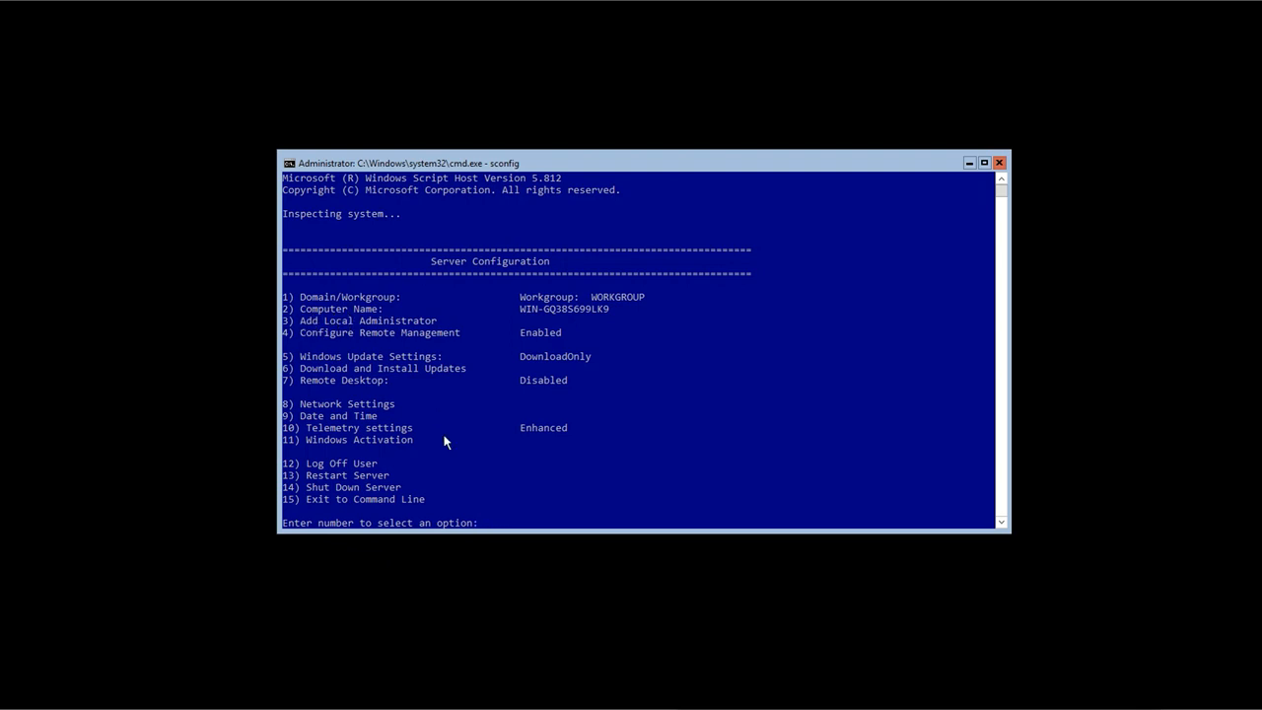
{"action": "left_click", "coordinate": [523, 510]}
{"action": "key", "text": "Escape"}
{"action": "type", "text": "2"}
{"action": "key", "text": "Return"}
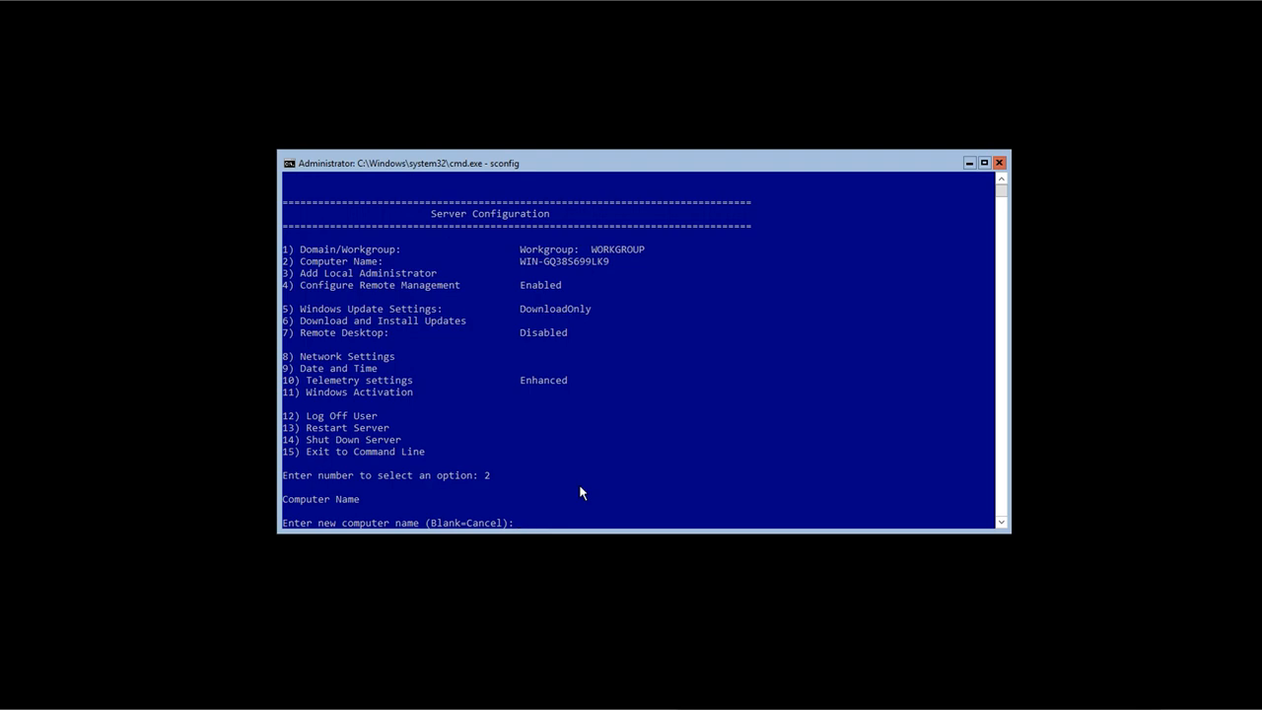
{"action": "type", "text": "core1"}
{"action": "key", "text": "Return"}
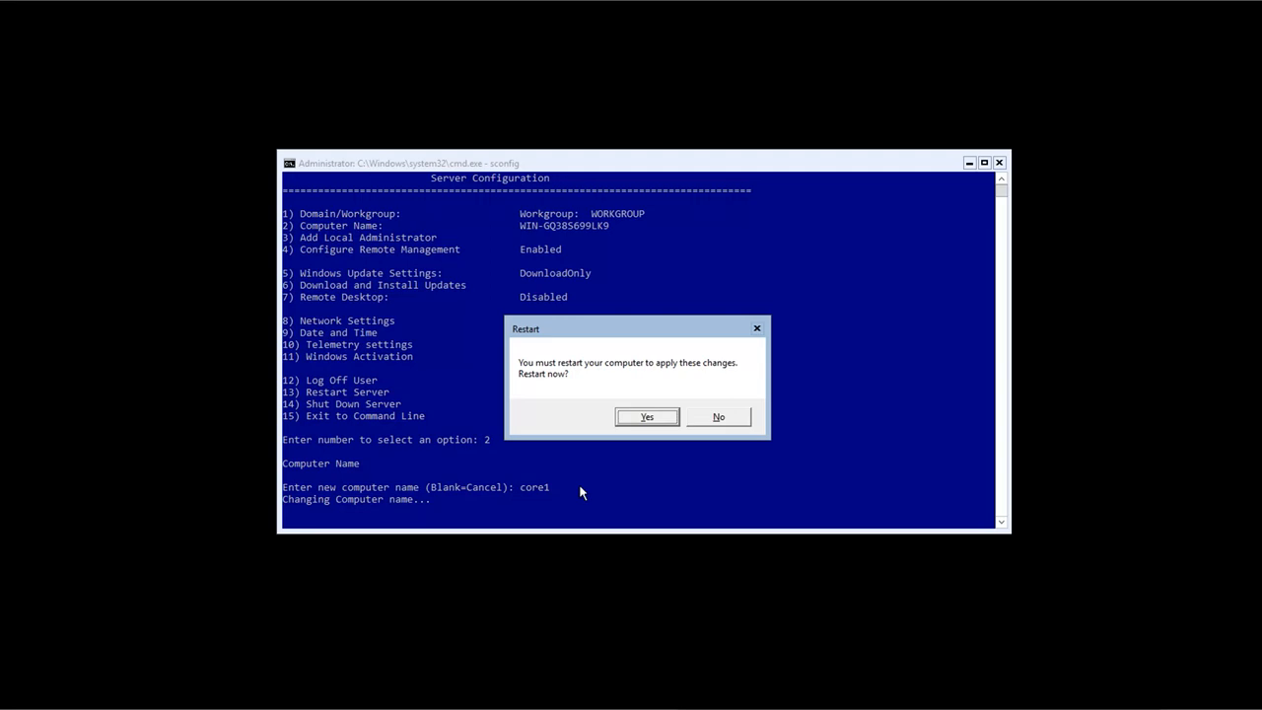
{"action": "left_click", "coordinate": [643, 421]}
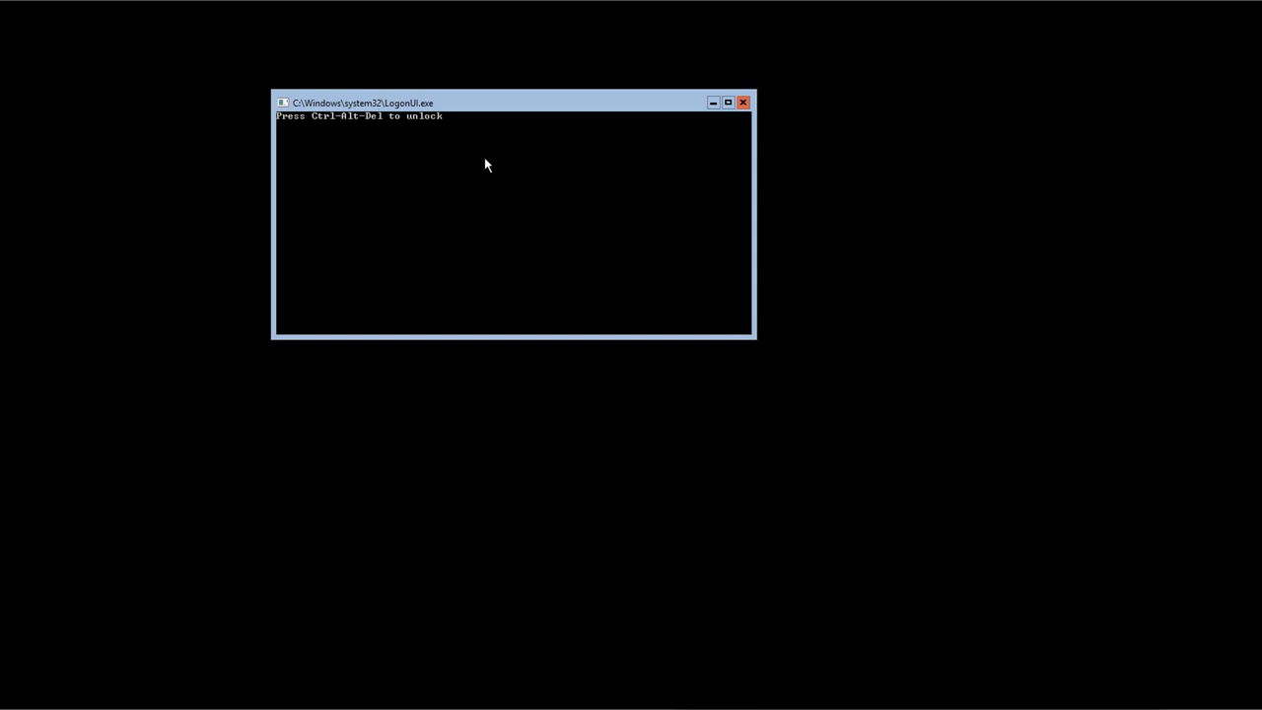
Sign in as Administrator with the account password and check the computer name with hostname.
{"action": "key", "text": "ctrl+alt+Delete"}
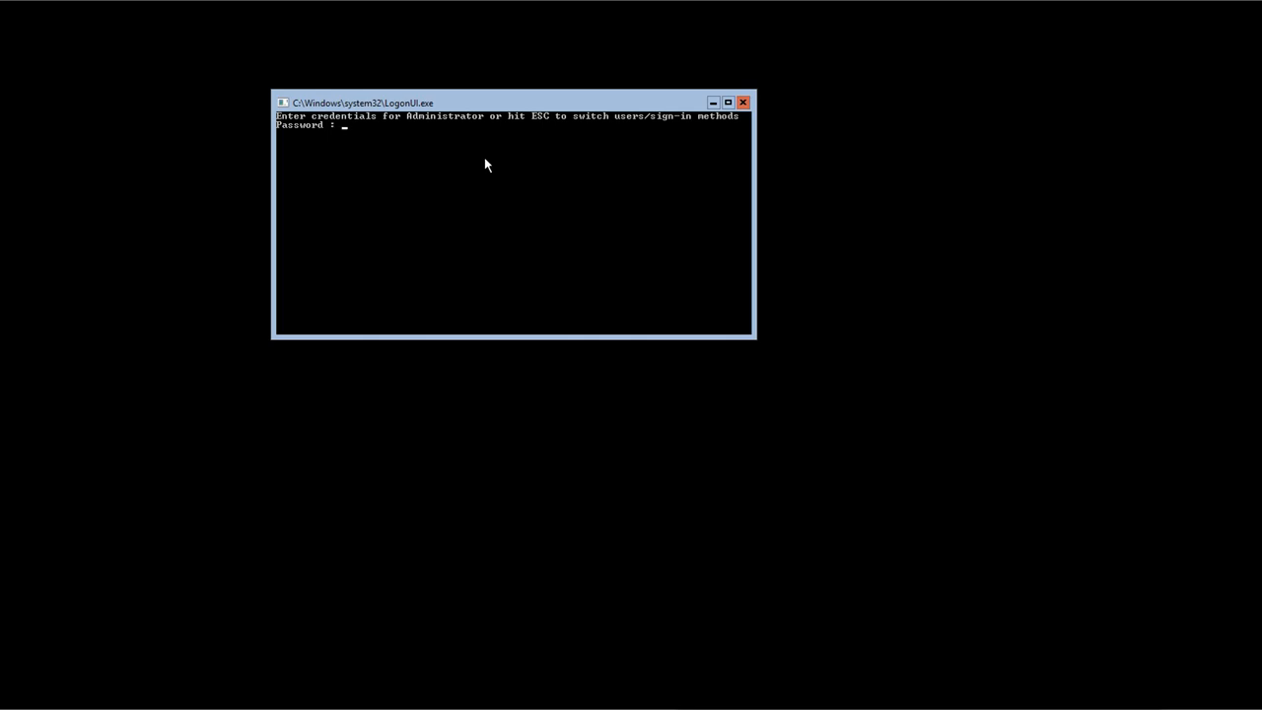
{"action": "type", "text": "*******"}
{"action": "key", "text": "Return"}
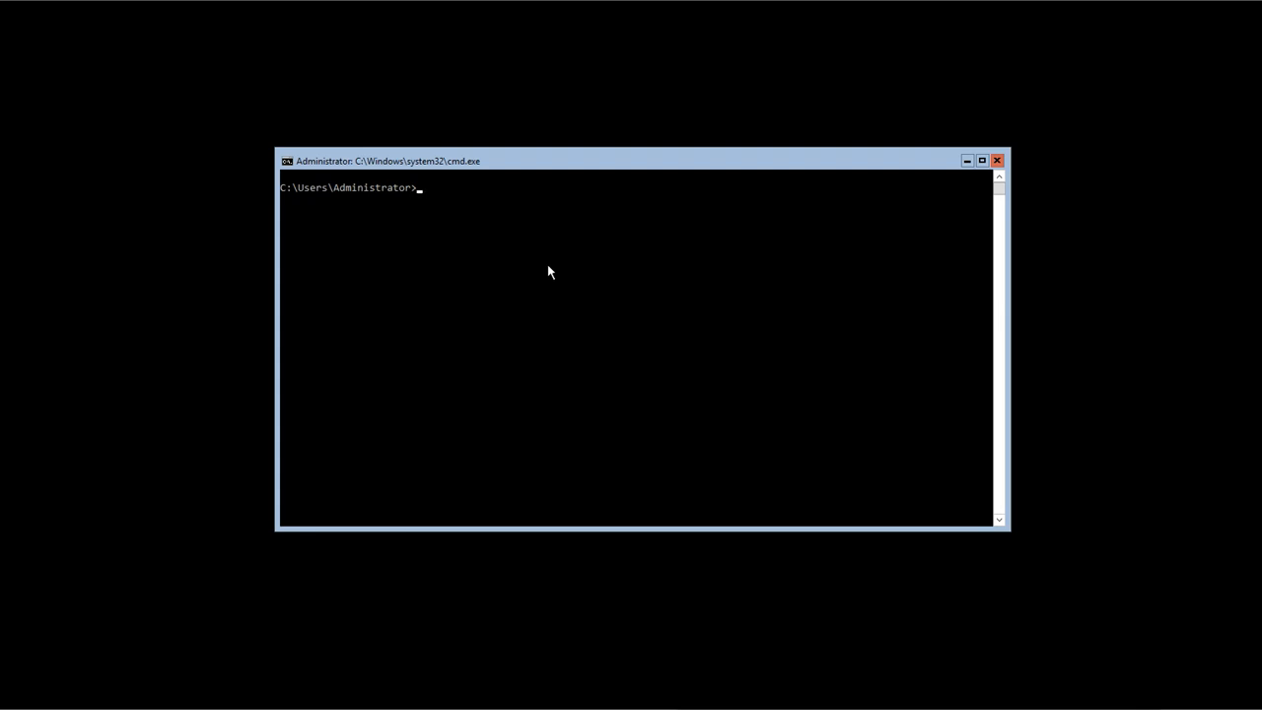
{"action": "type", "text": "hostname"}
{"action": "key", "text": "Return"}
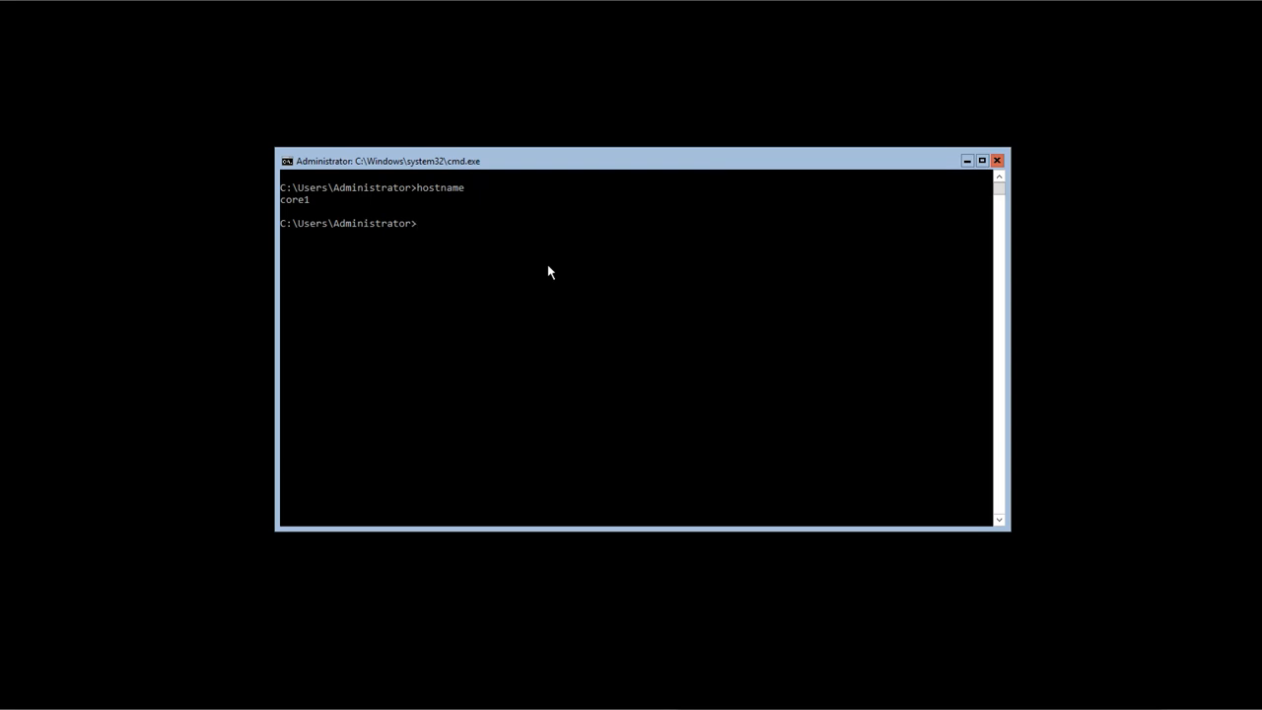
Run sconfig and open the network settings of the adapter with index 0.
{"action": "type", "text": "sconfig"}
{"action": "key", "text": "Return"}
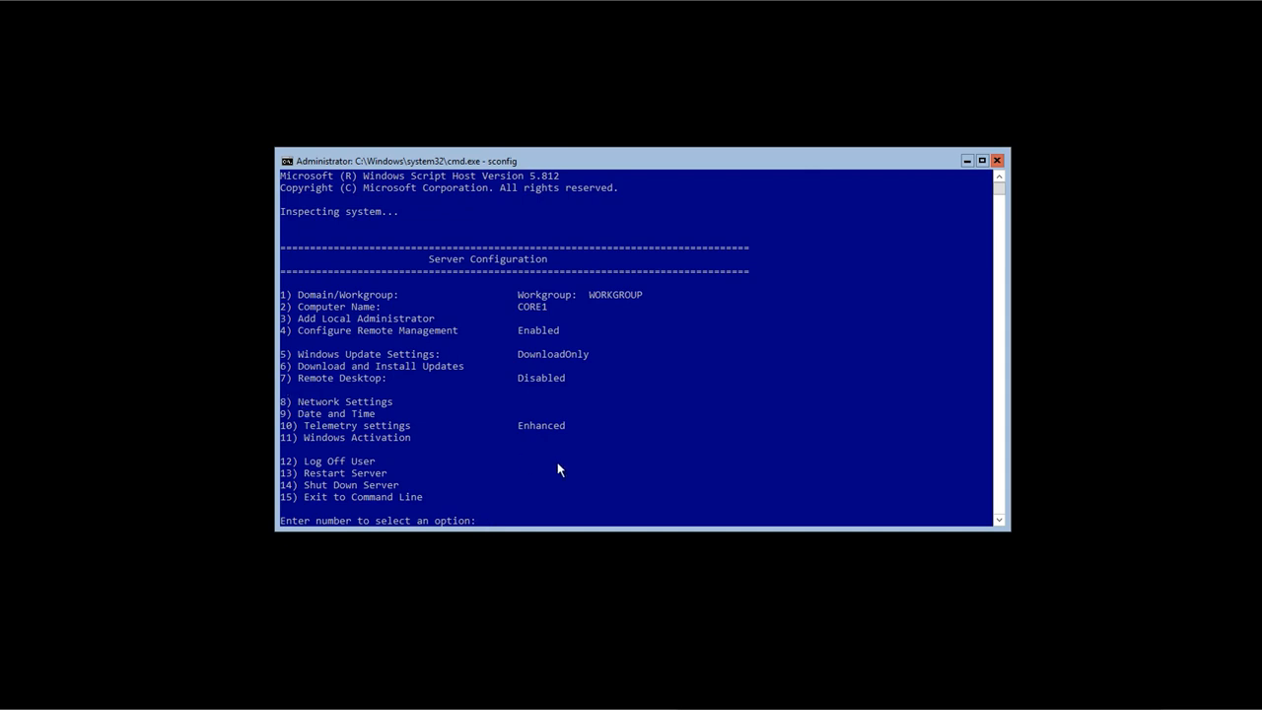
{"action": "type", "text": "8"}
{"action": "key", "text": "Return"}
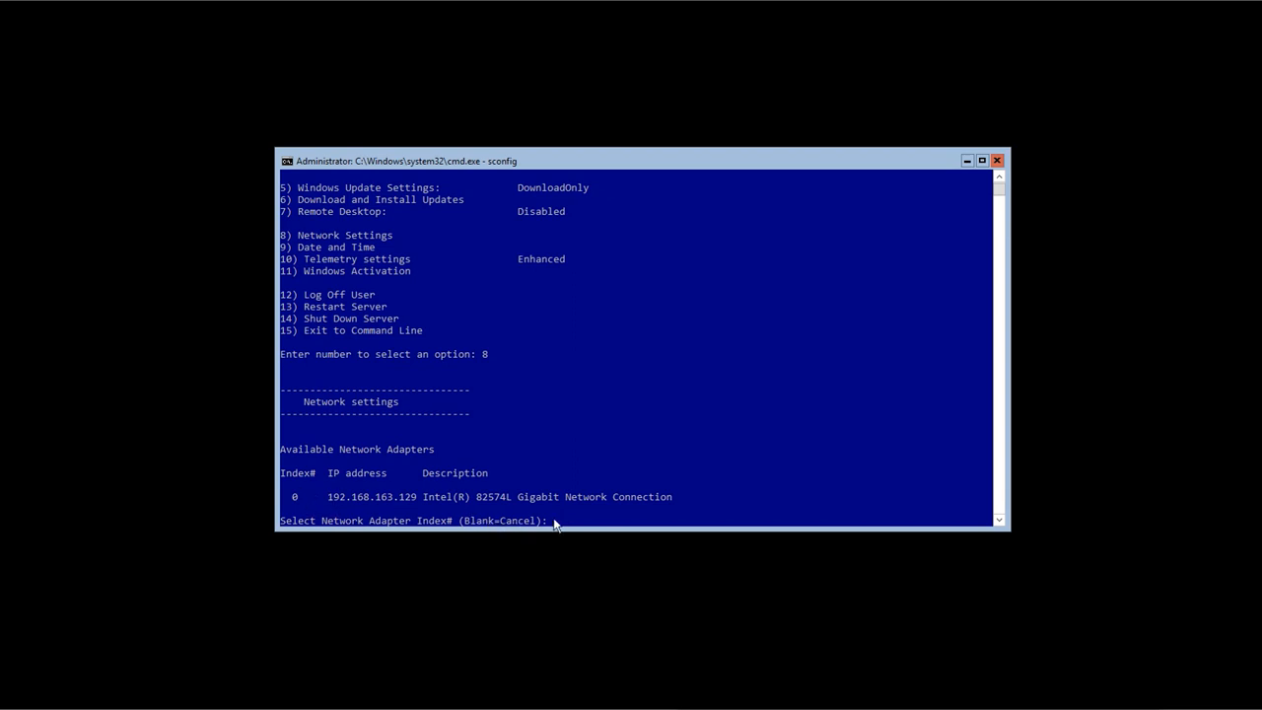
{"action": "type", "text": "0"}
{"action": "key", "text": "Return"}
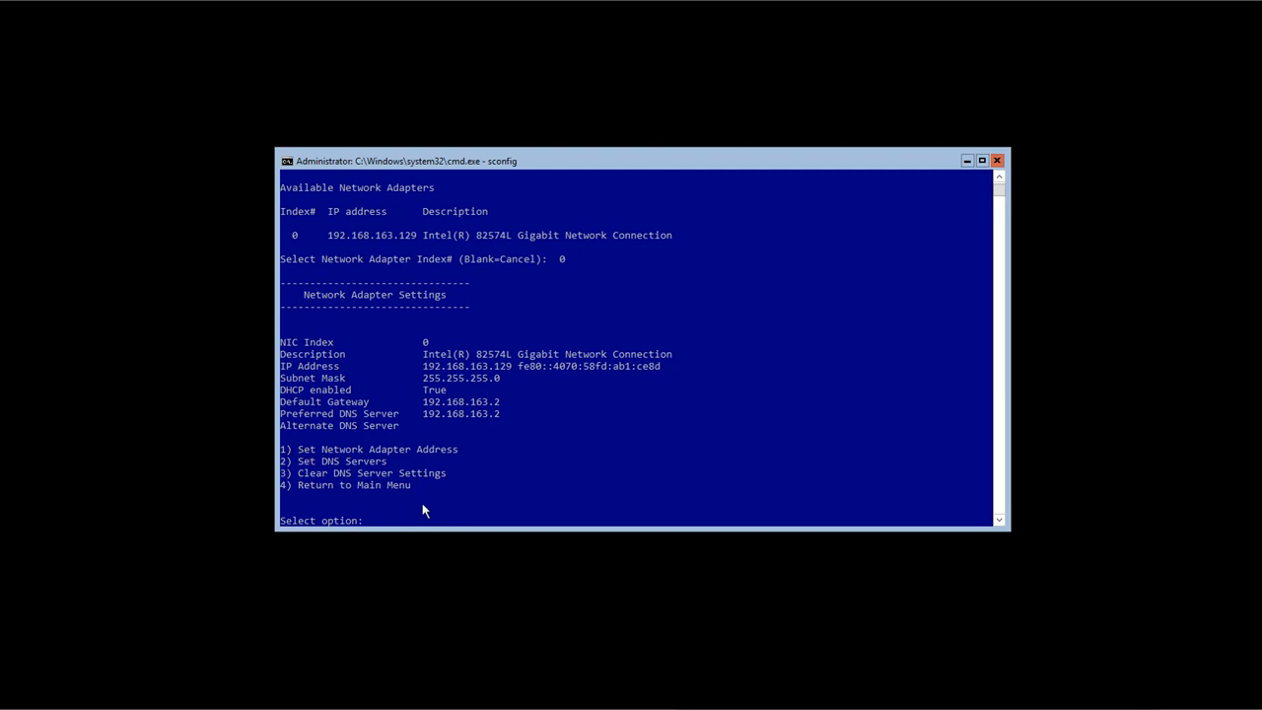
Assign the adapter the static IP address 16.0.0.10 with the default subnet mask 255.0.0.0 and no default gateway.
{"action": "type", "text": "1"}
{"action": "key", "text": "Return"}
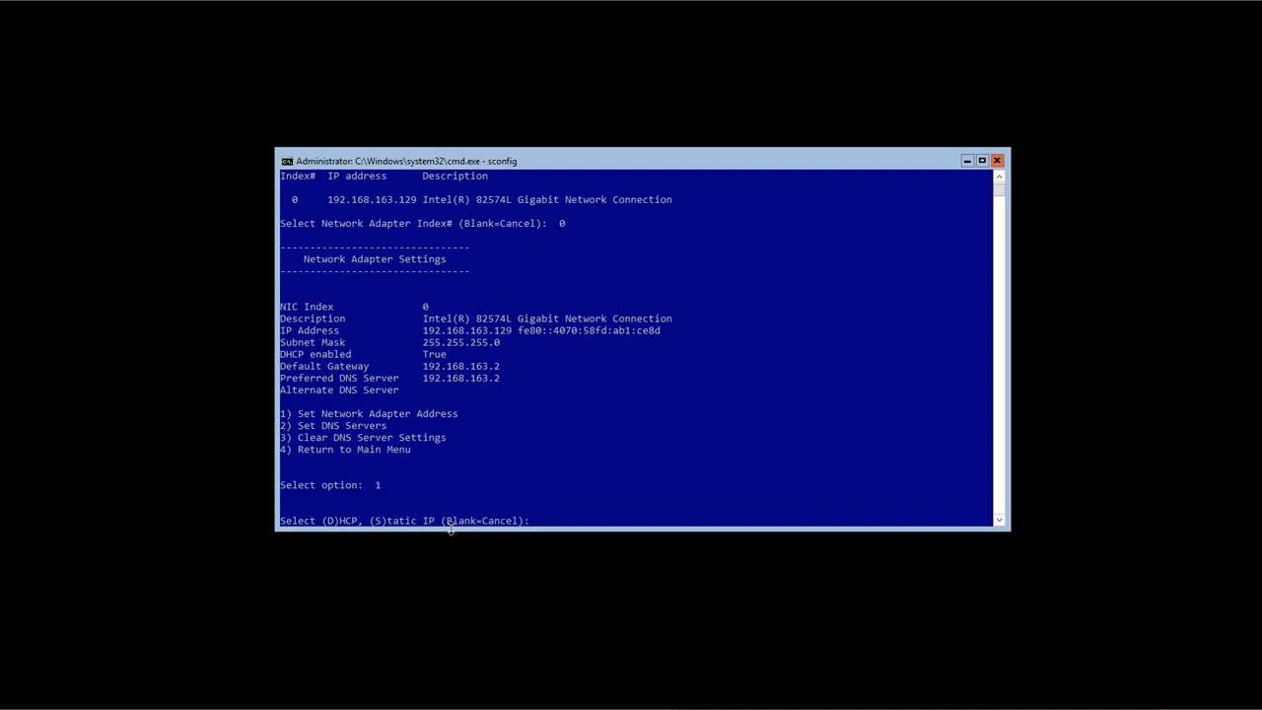
{"action": "type", "text": "s"}
{"action": "key", "text": "Return"}
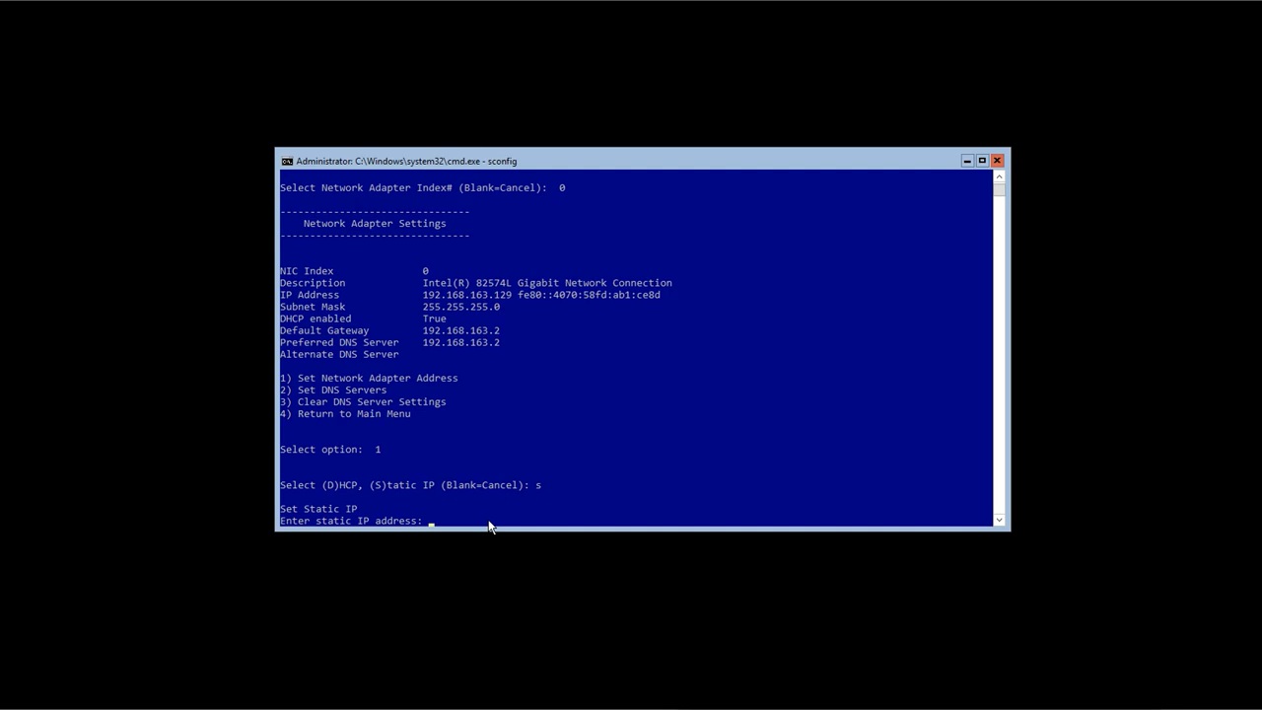
{"action": "type", "text": "16.0.0.10"}
{"action": "key", "text": "Return"}
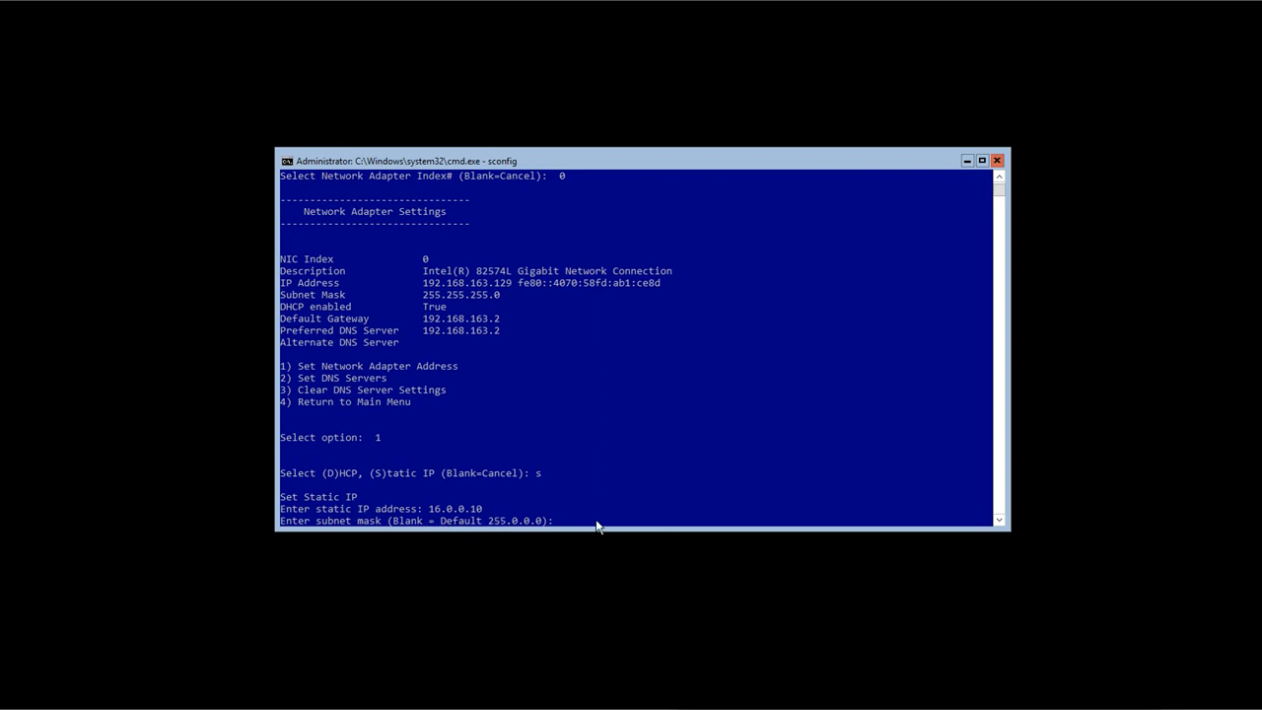
{"action": "key", "text": "Return"}
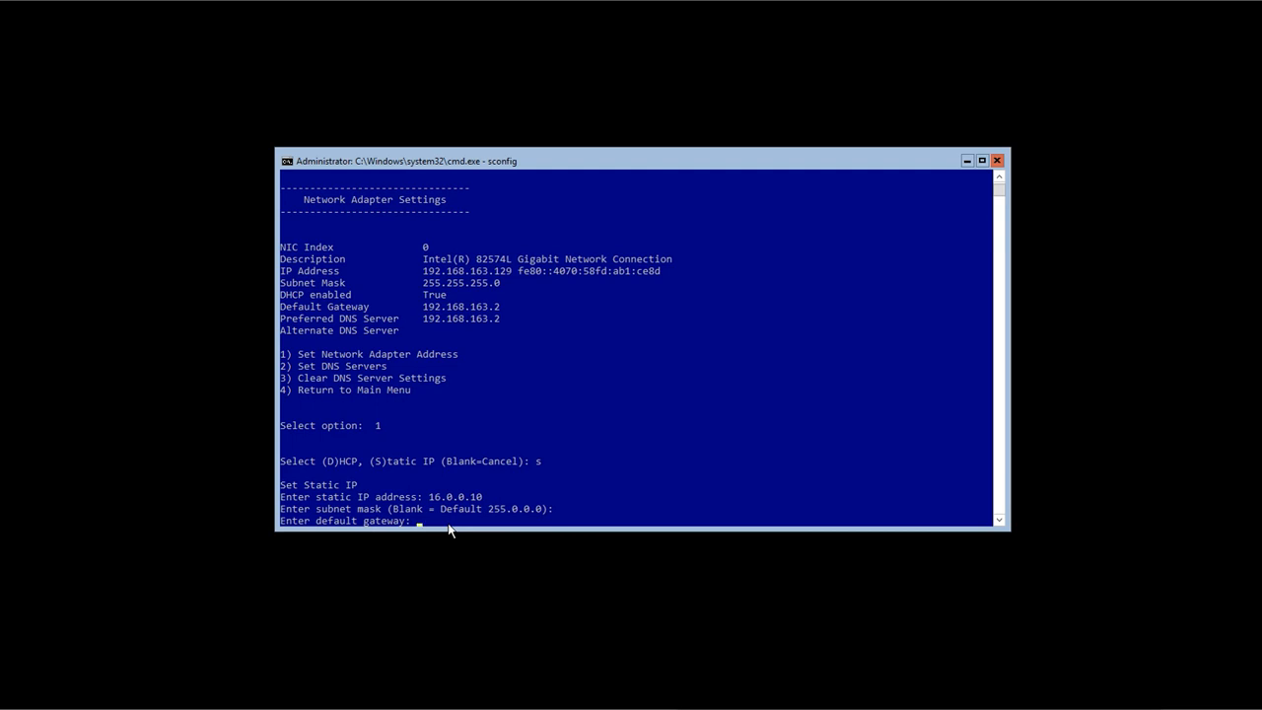
{"action": "key", "text": "Return"}
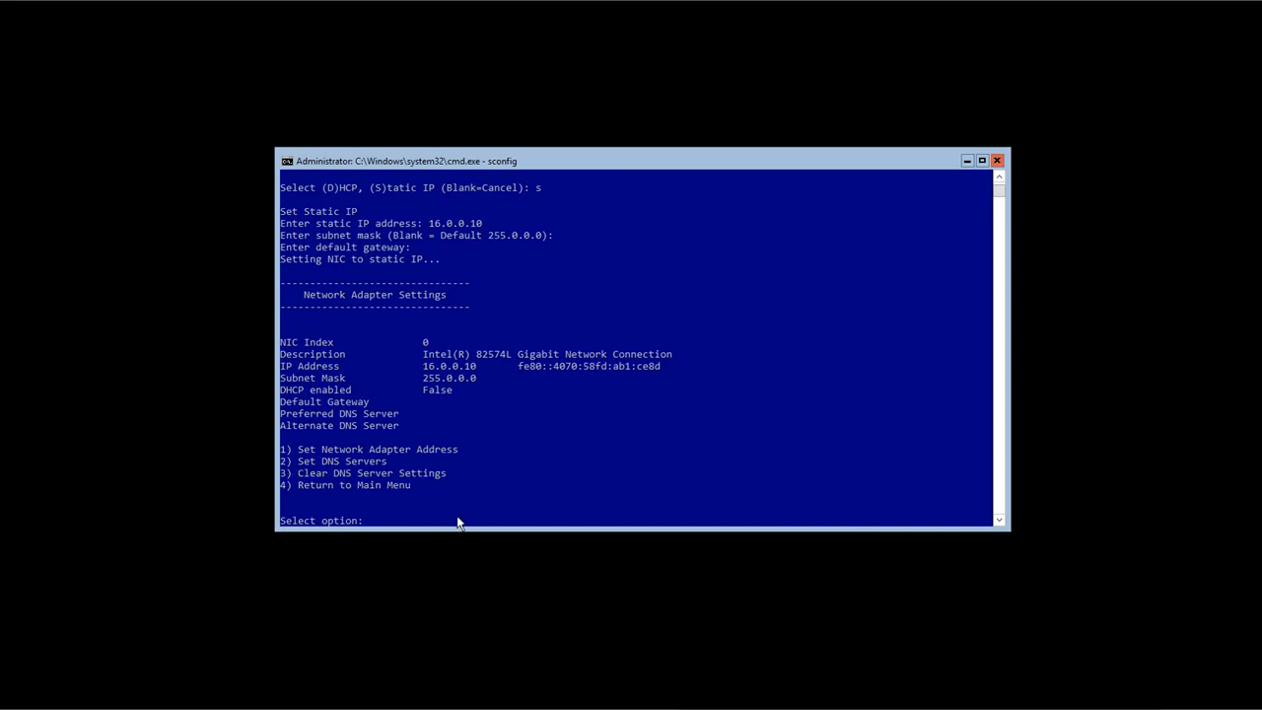
Set the adapter's preferred DNS server to 16.0.0.1 and leave the alternate DNS server empty.
{"action": "type", "text": "2"}
{"action": "key", "text": "Return"}
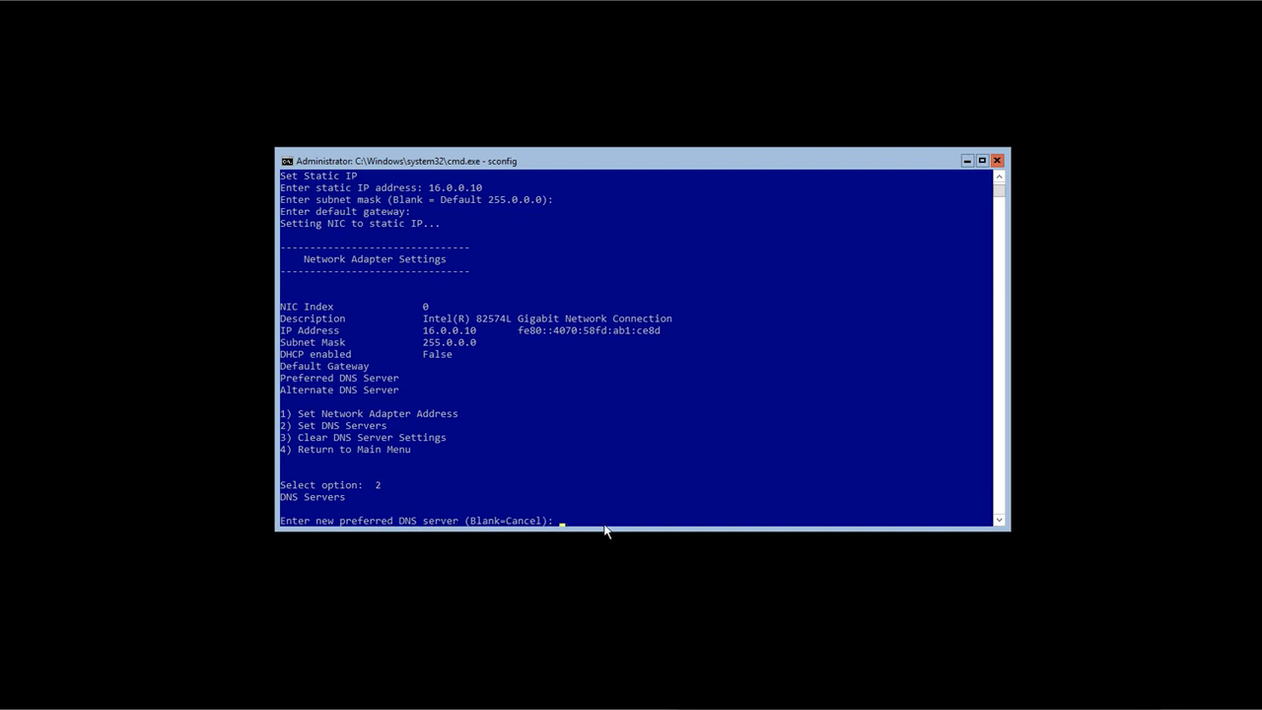
{"action": "type", "text": "1"}
{"action": "type", "text": "6"}
{"action": "type", "text": "0.0"}
{"action": "type", "text": ".0"}
{"action": "key", "text": "BackSpace"}
{"action": "key", "text": "BackSpace"}
{"action": "key", "text": "BackSpace"}
{"action": "key", "text": "BackSpace"}
{"action": "key", "text": "BackSpace"}
{"action": "type", "text": ".0.0"}
{"action": "key", "text": "Return"}
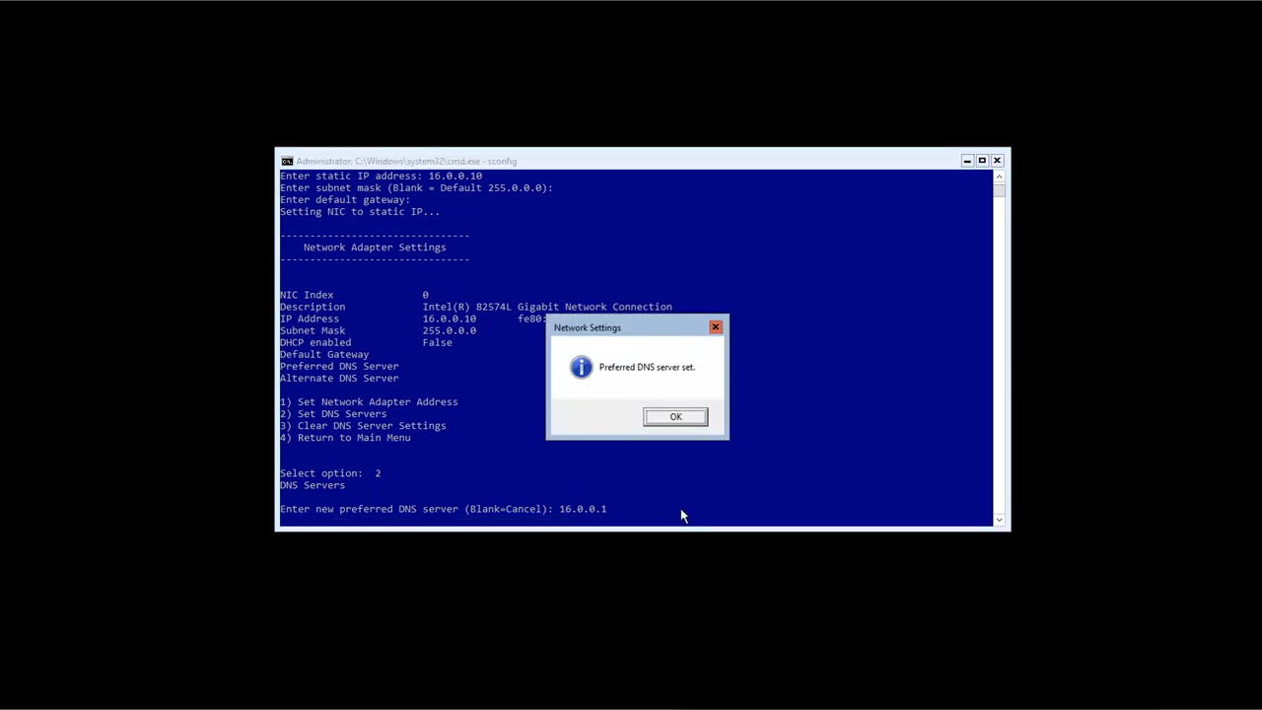
{"action": "key", "text": "Return"}
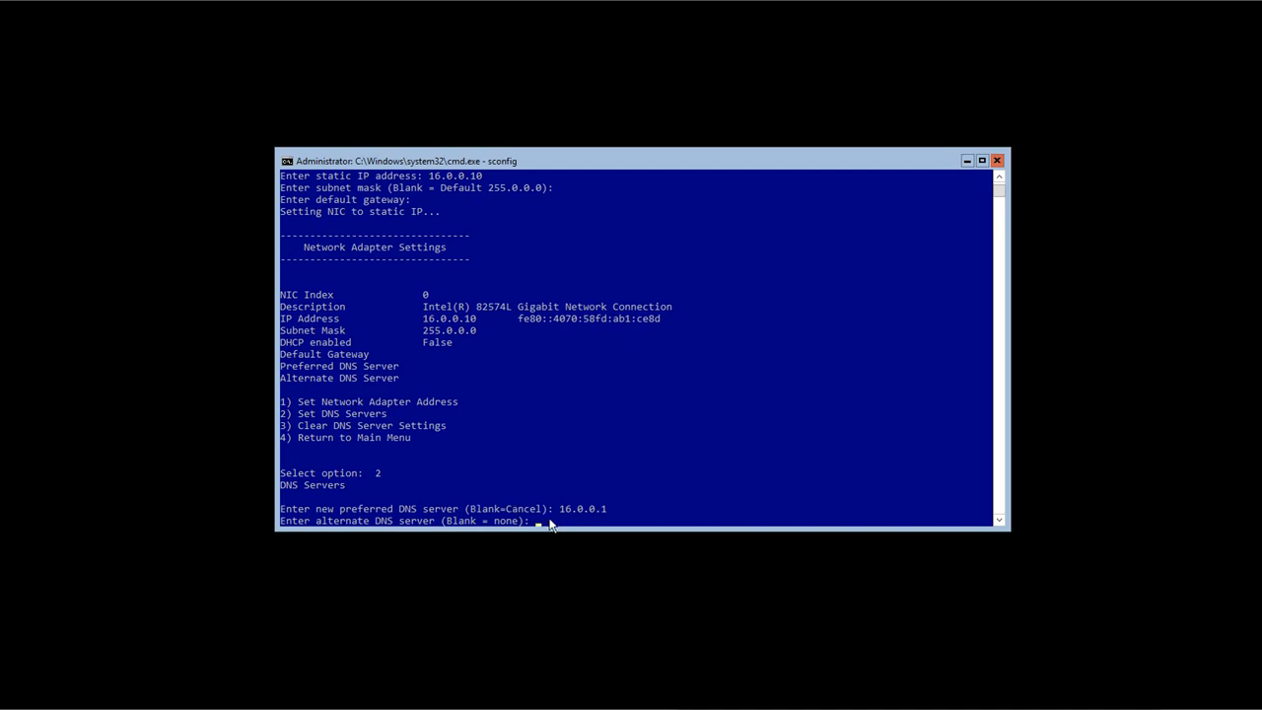
{"action": "key", "text": "Return"}
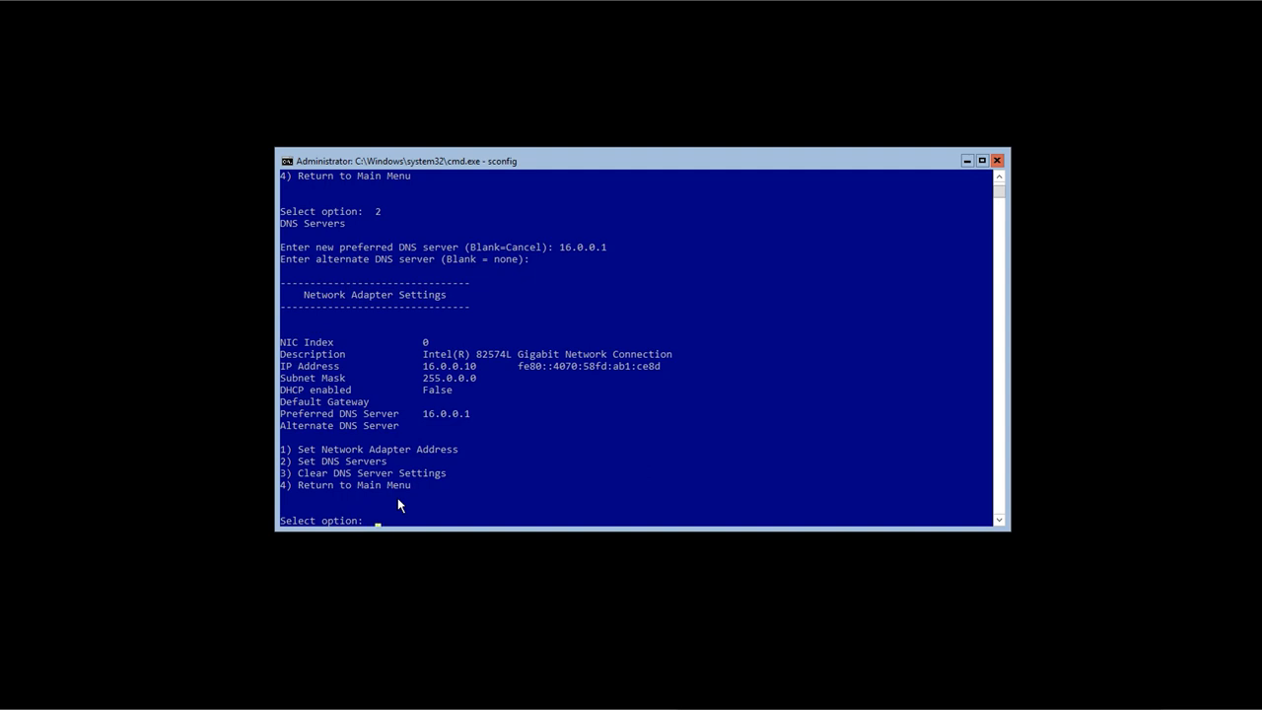
Return to the main Server Configuration menu and exit to the command line.
{"action": "key", "text": "Return"}
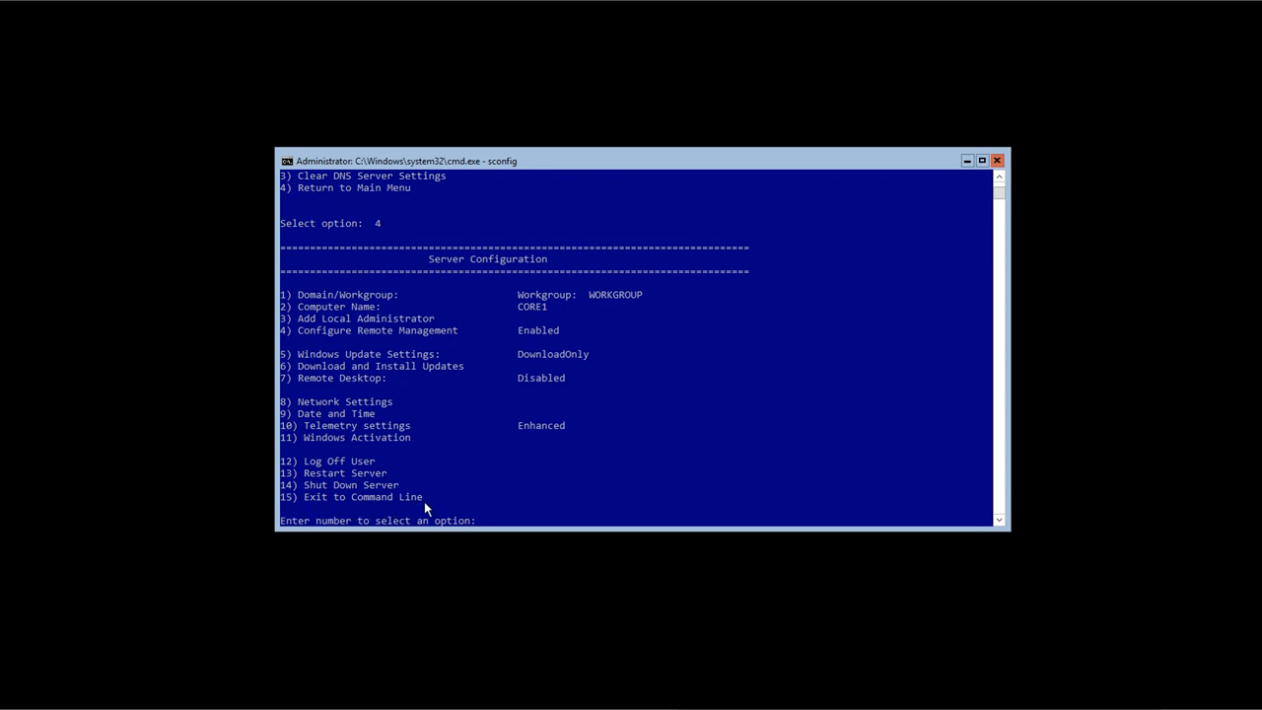
{"action": "type", "text": "15"}
{"action": "key", "text": "Return"}
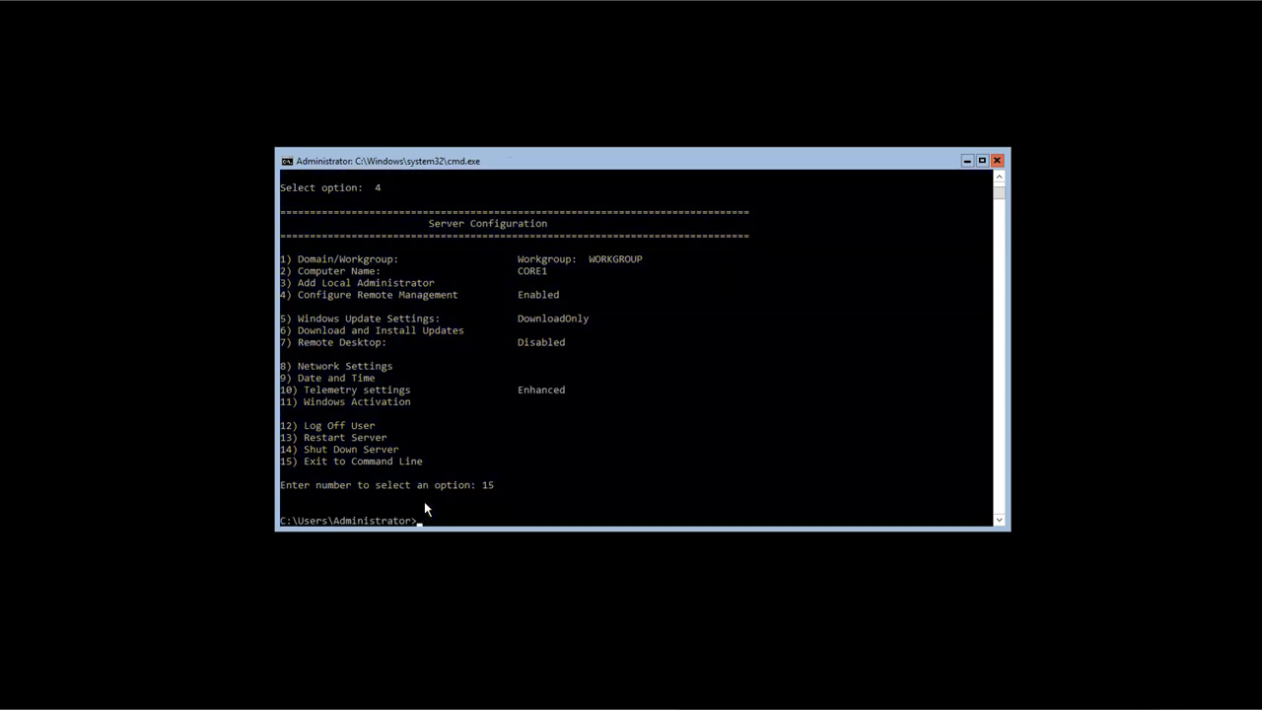
{"action": "key", "text": "Return"}
{"action": "key", "text": "Return"}
{"action": "key", "text": "Return"}
{"action": "key", "text": "Return"}
{"action": "key", "text": "Return"}
{"action": "key", "text": "Return"}
{"action": "key", "text": "Return"}
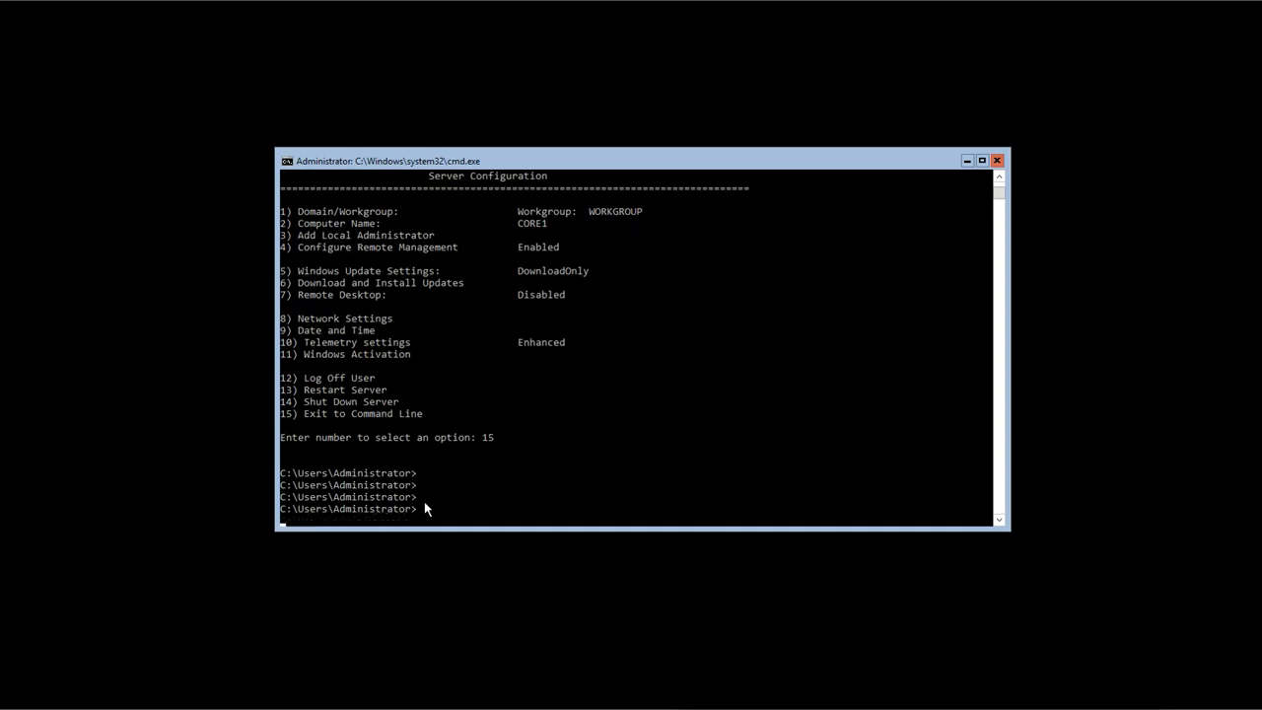
{"action": "left_click", "coordinate": [597, 475]}
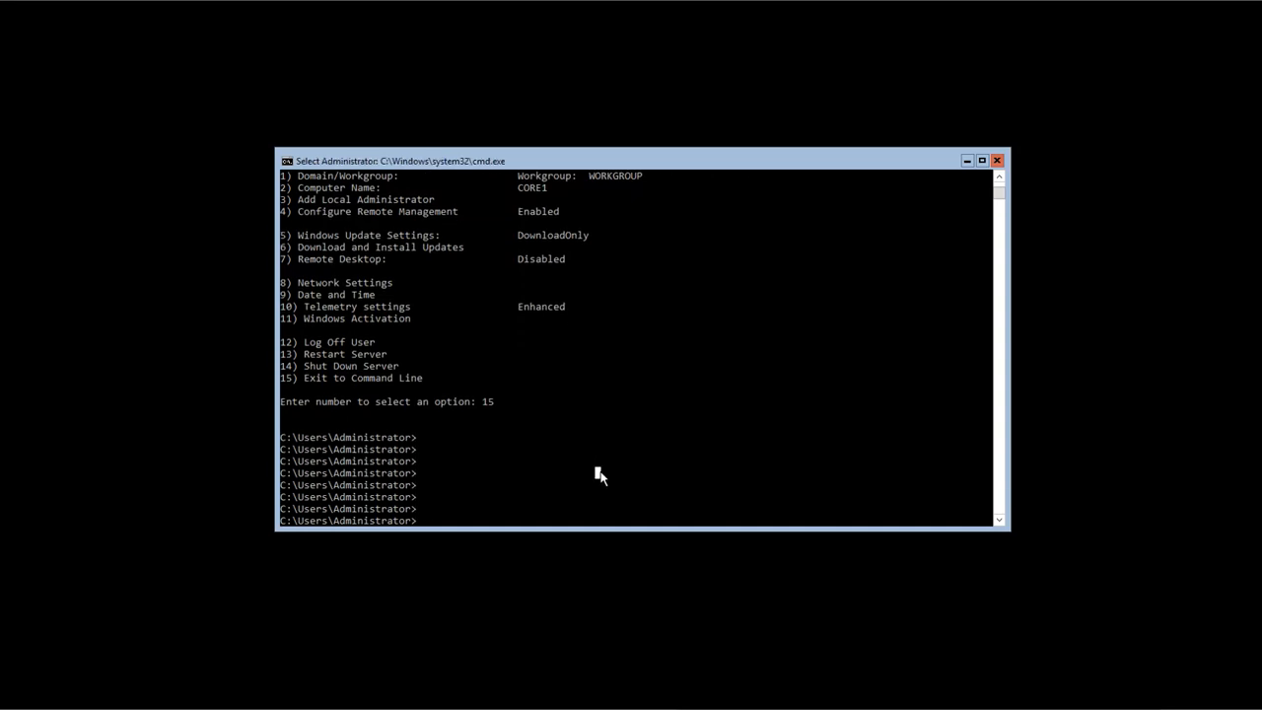
{"action": "key", "text": "Return"}
{"action": "key", "text": "Return"}
{"action": "key", "text": "Return"}
{"action": "key", "text": "Return"}
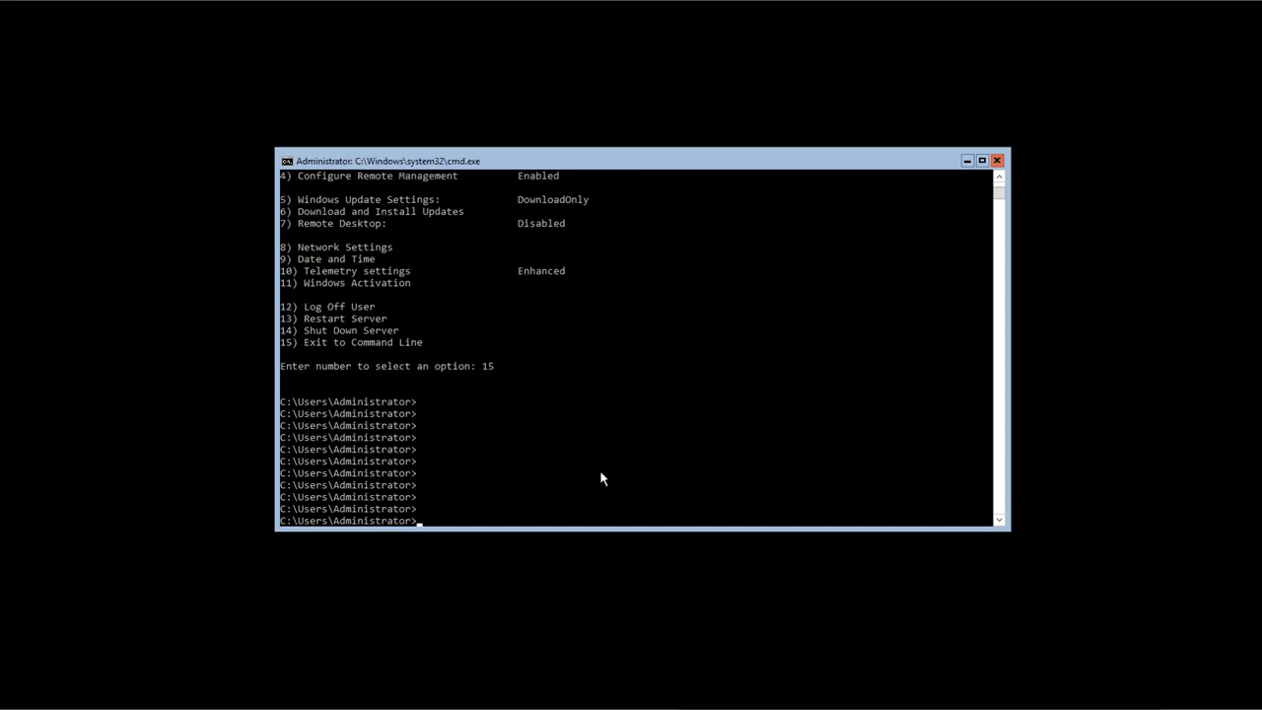
Clear the command prompt screen with cls.
{"action": "type", "text": "cls"}
{"action": "key", "text": "Return"}
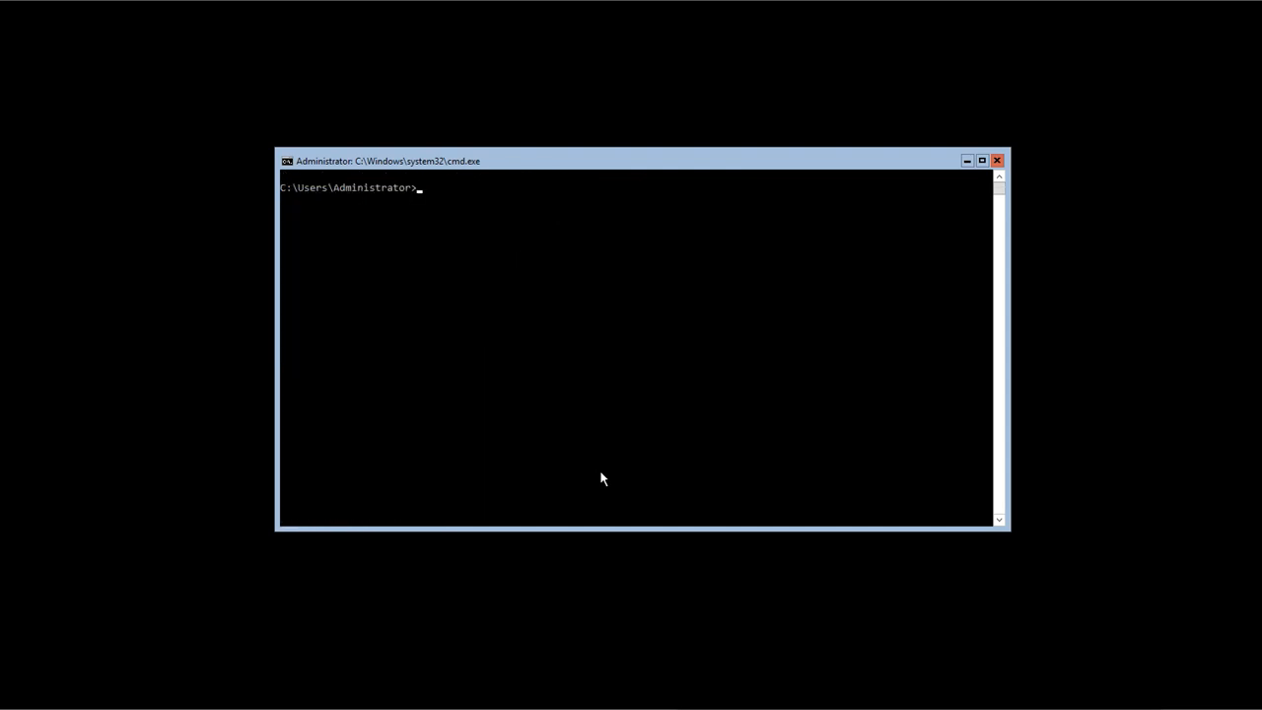
{"action": "key", "text": "Return"}
{"action": "key", "text": "Return"}
{"action": "key", "text": "Return"}
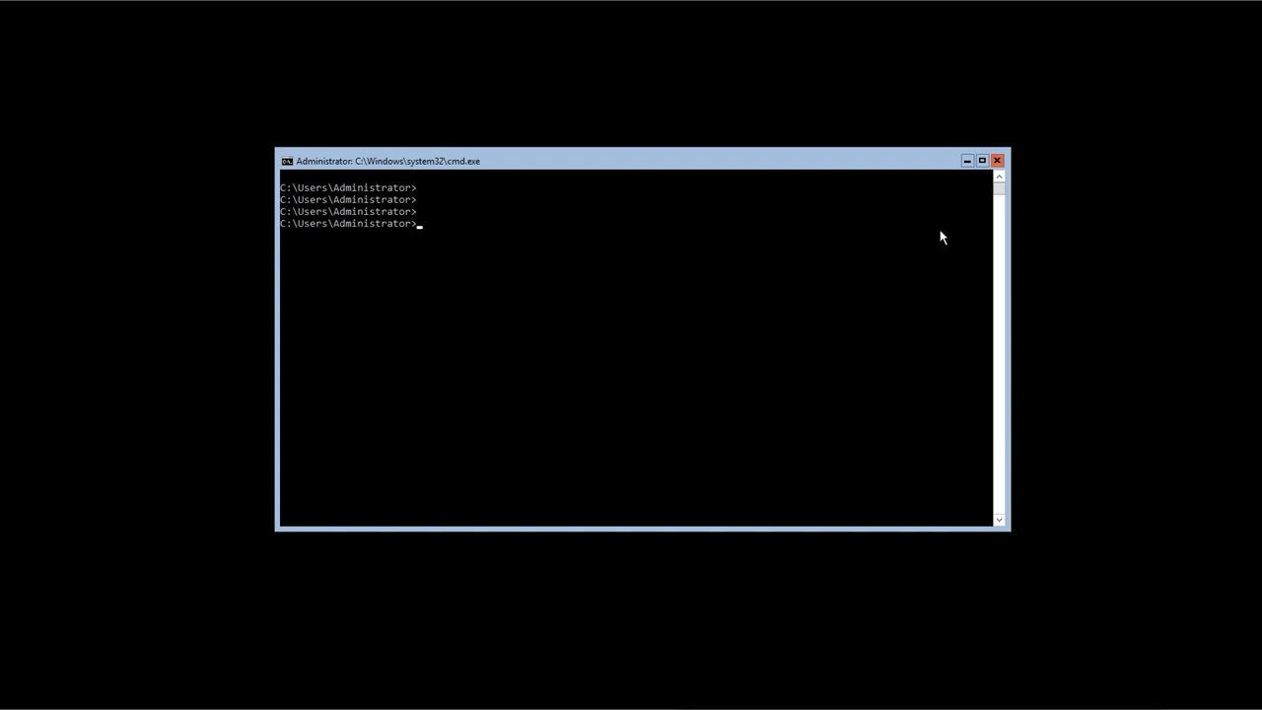
Close the command prompt window and launch Task Manager from the security options screen.
{"action": "left_click", "coordinate": [998, 160]}
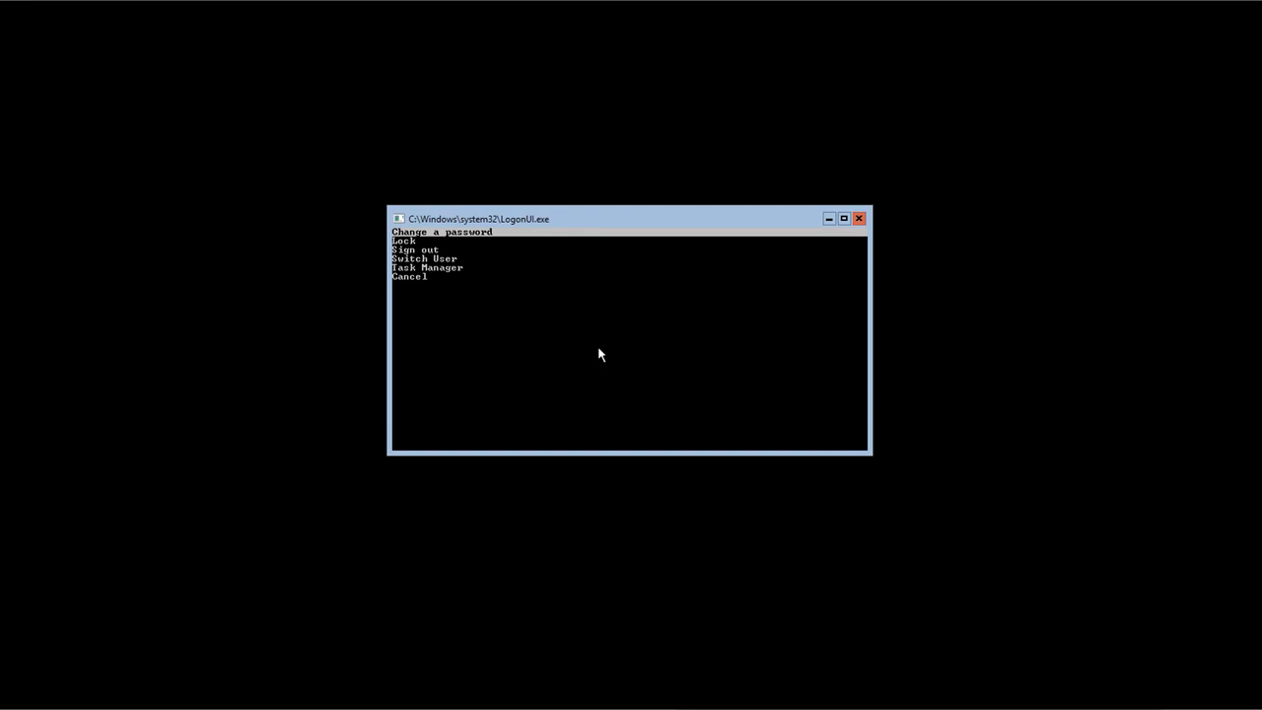
{"action": "key", "text": "Down"}
{"action": "key", "text": "Up"}
{"action": "key", "text": "Down"}
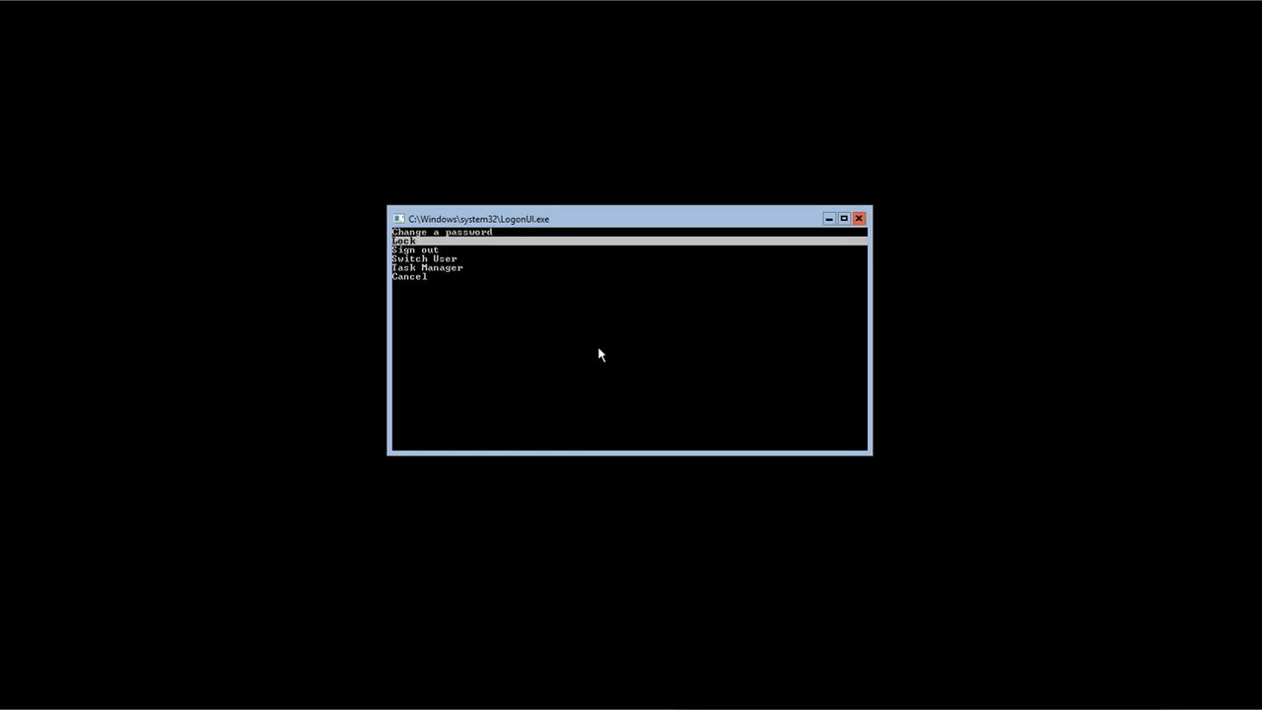
{"action": "key", "text": "Down"}
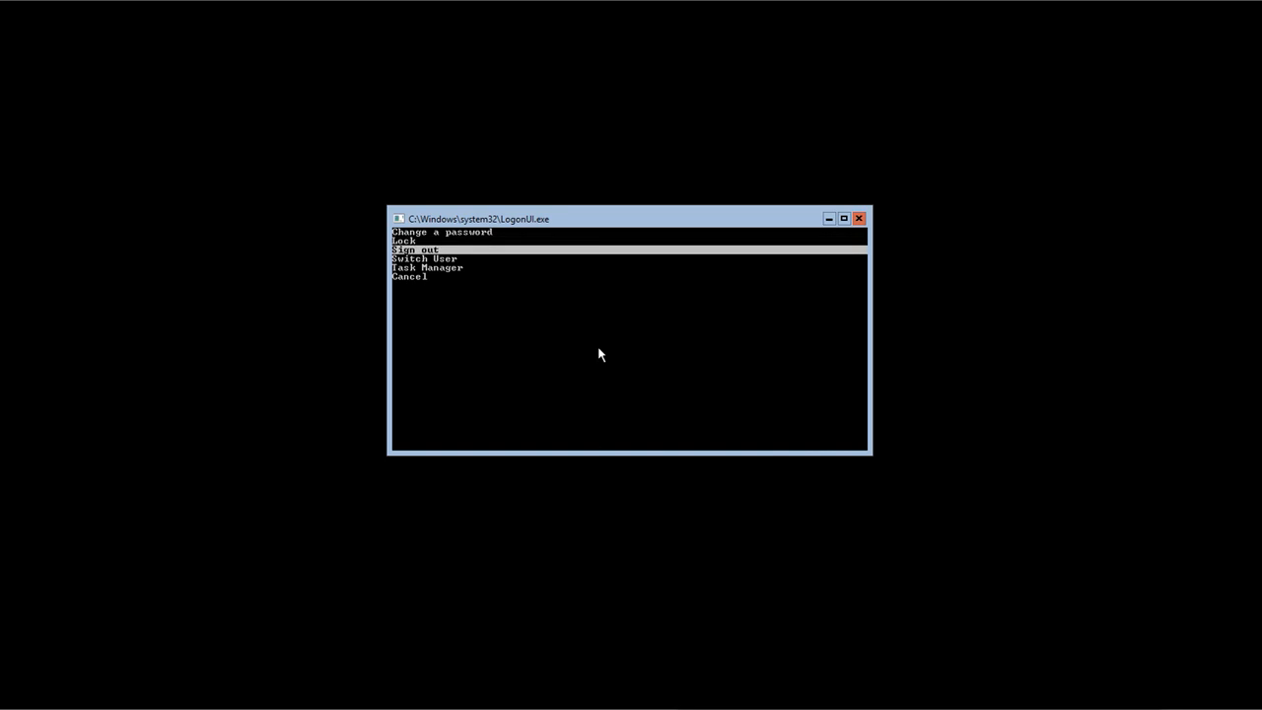
{"action": "key", "text": "Down"}
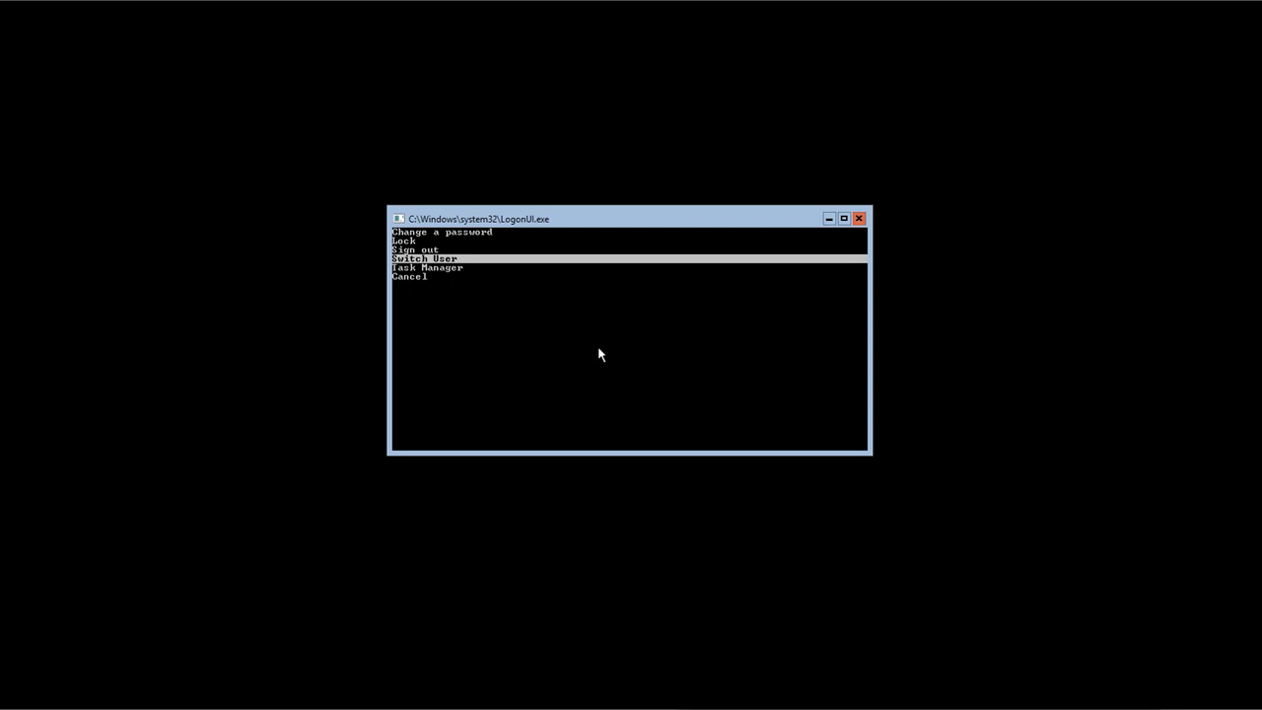
{"action": "key", "text": "Down"}
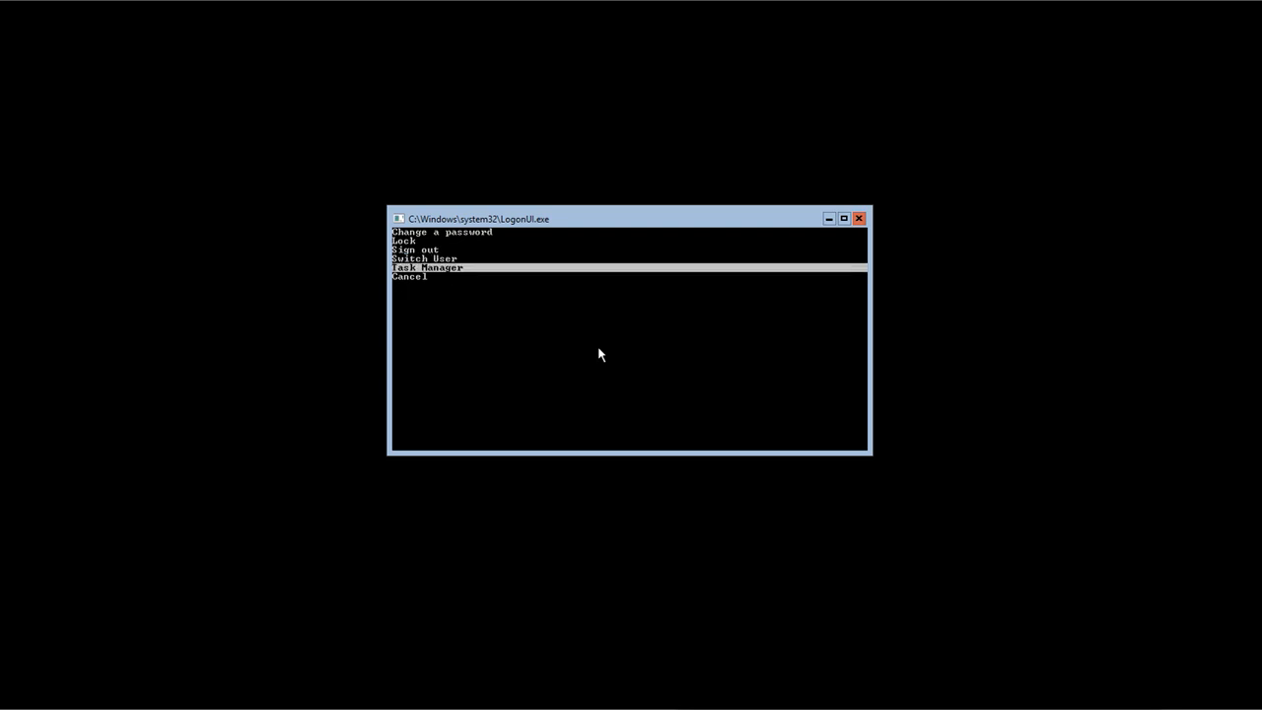
{"action": "key", "text": "Up"}
{"action": "key", "text": "Up"}
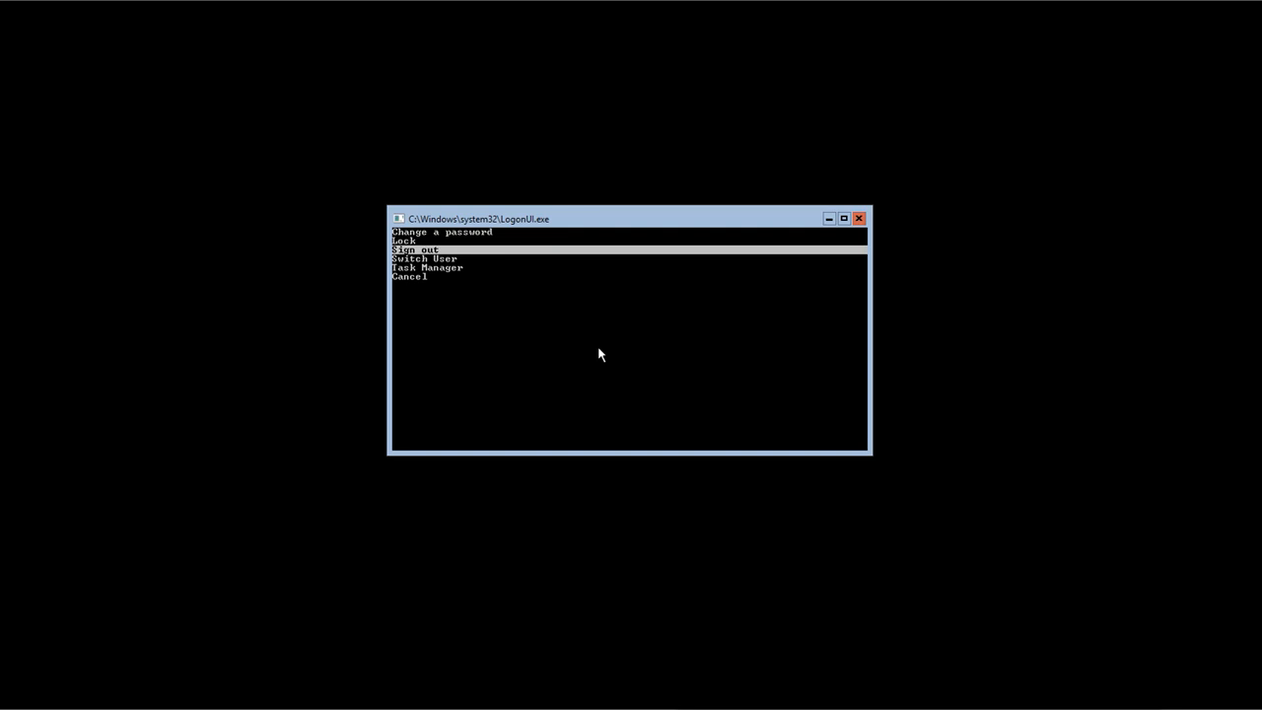
{"action": "key", "text": "Down"}
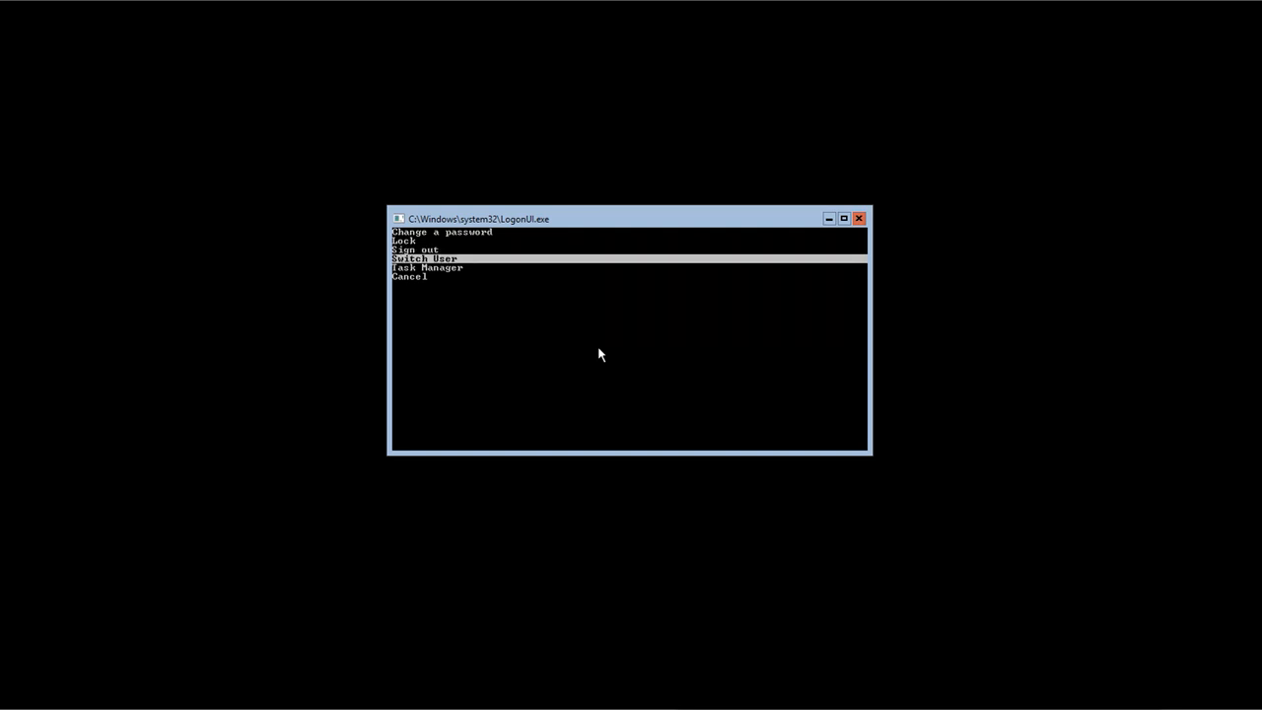
{"action": "key", "text": "Down"}
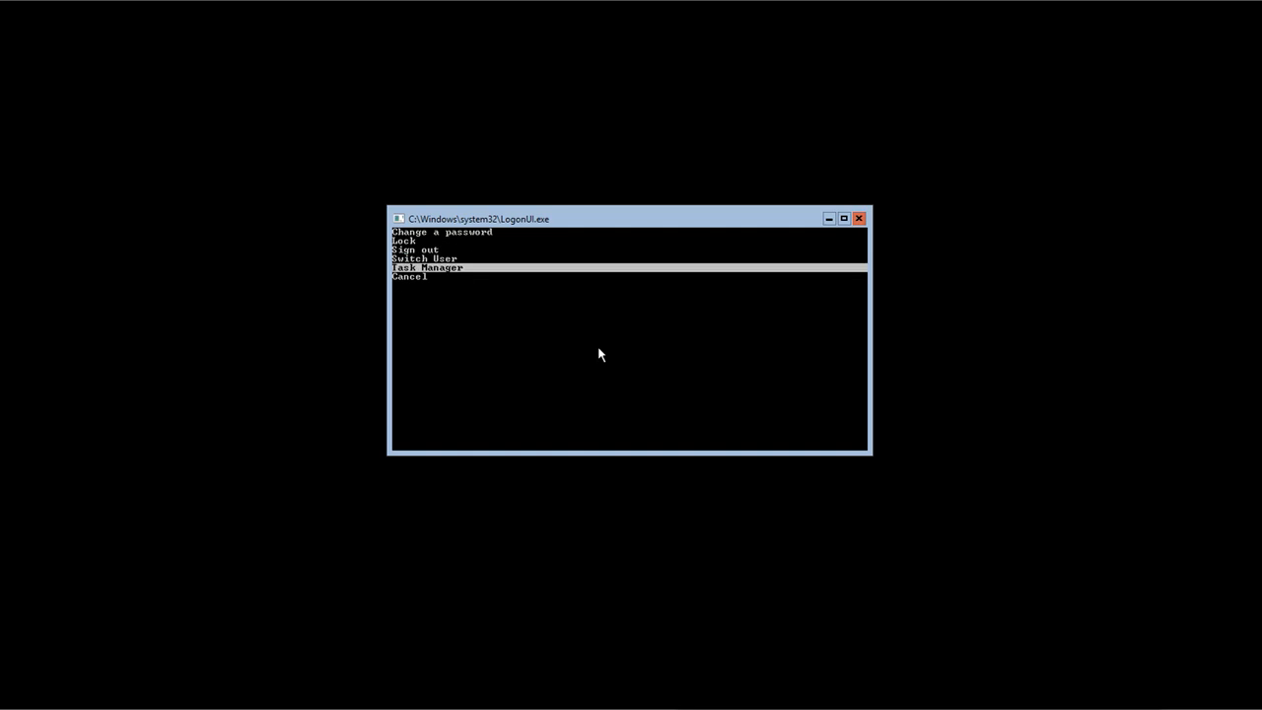
{"action": "key", "text": "Return"}
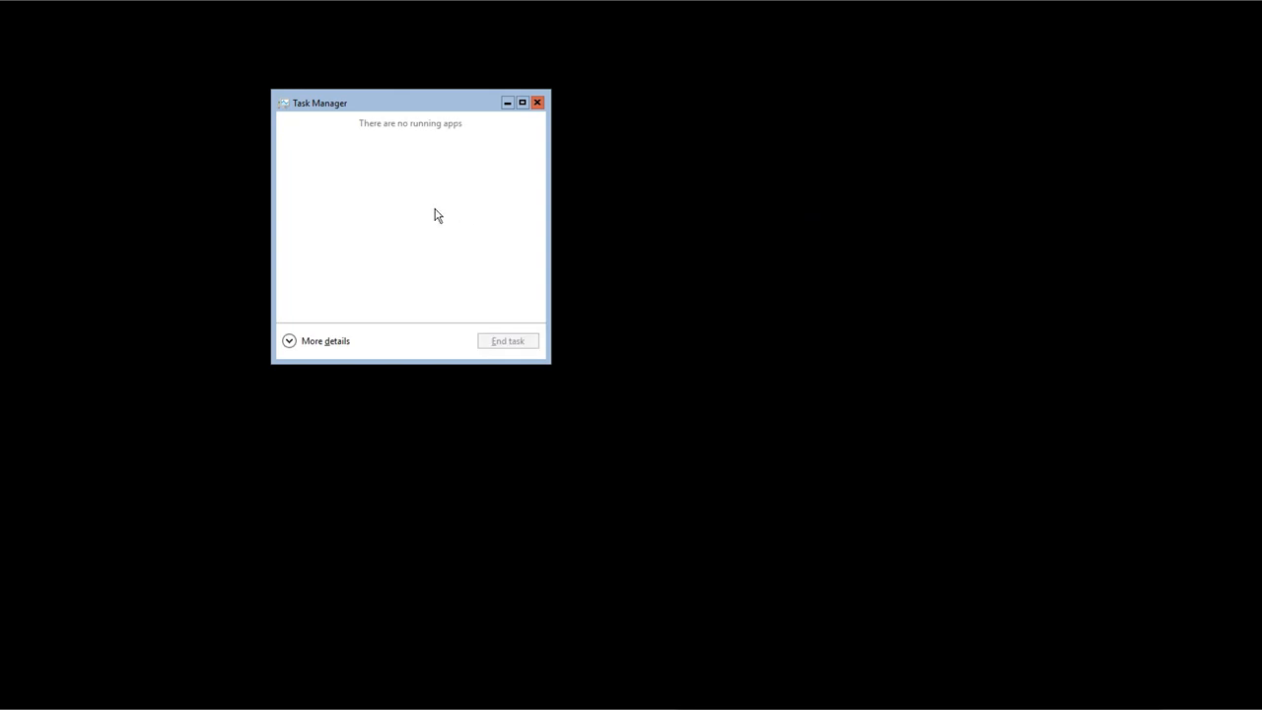
Expand Task Manager to its detailed view and reposition its window near the middle of the screen.
{"action": "left_click_drag", "start_coordinate": [405, 108], "coordinate": [596, 123]}
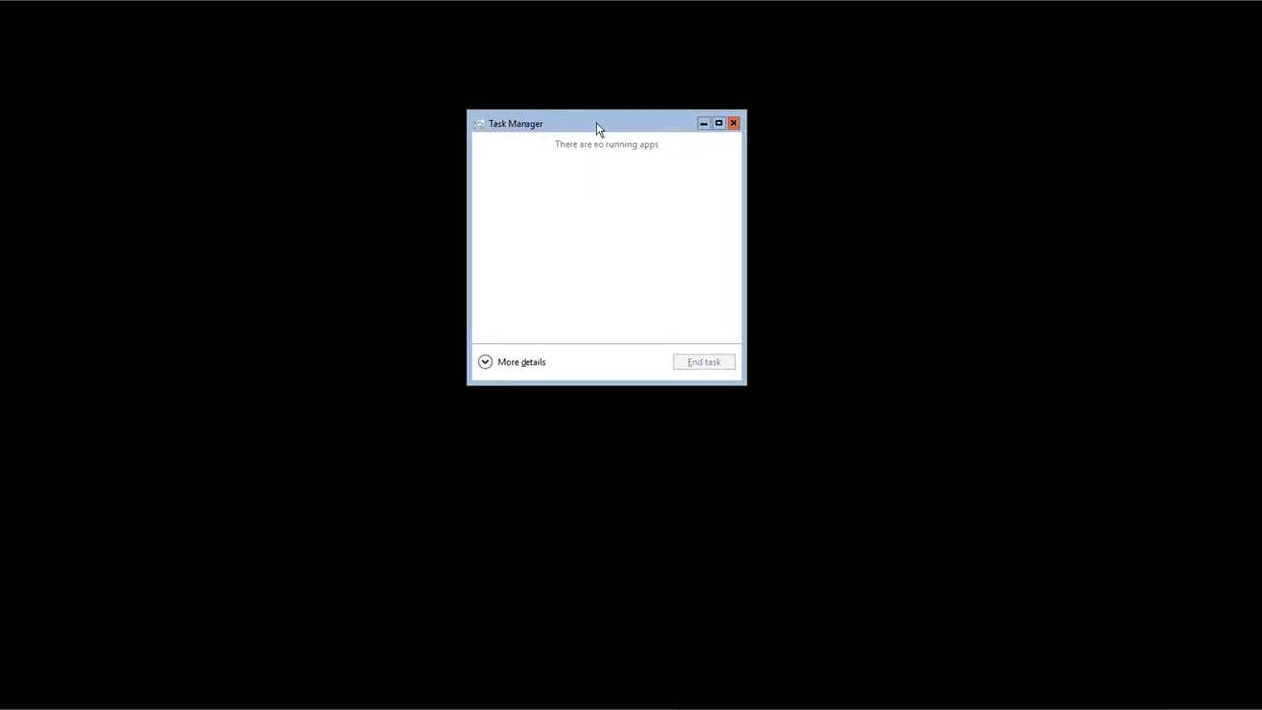
{"action": "left_click", "coordinate": [497, 365]}
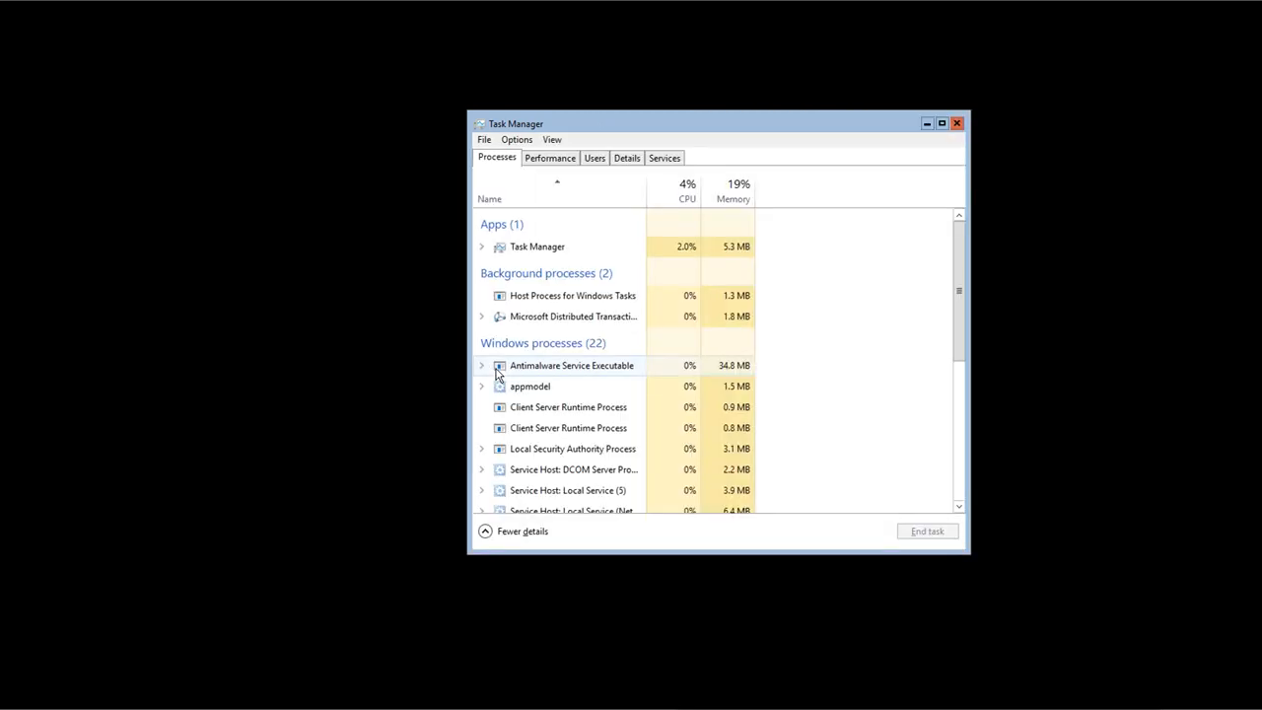
{"action": "left_click_drag", "start_coordinate": [713, 127], "coordinate": [628, 130]}
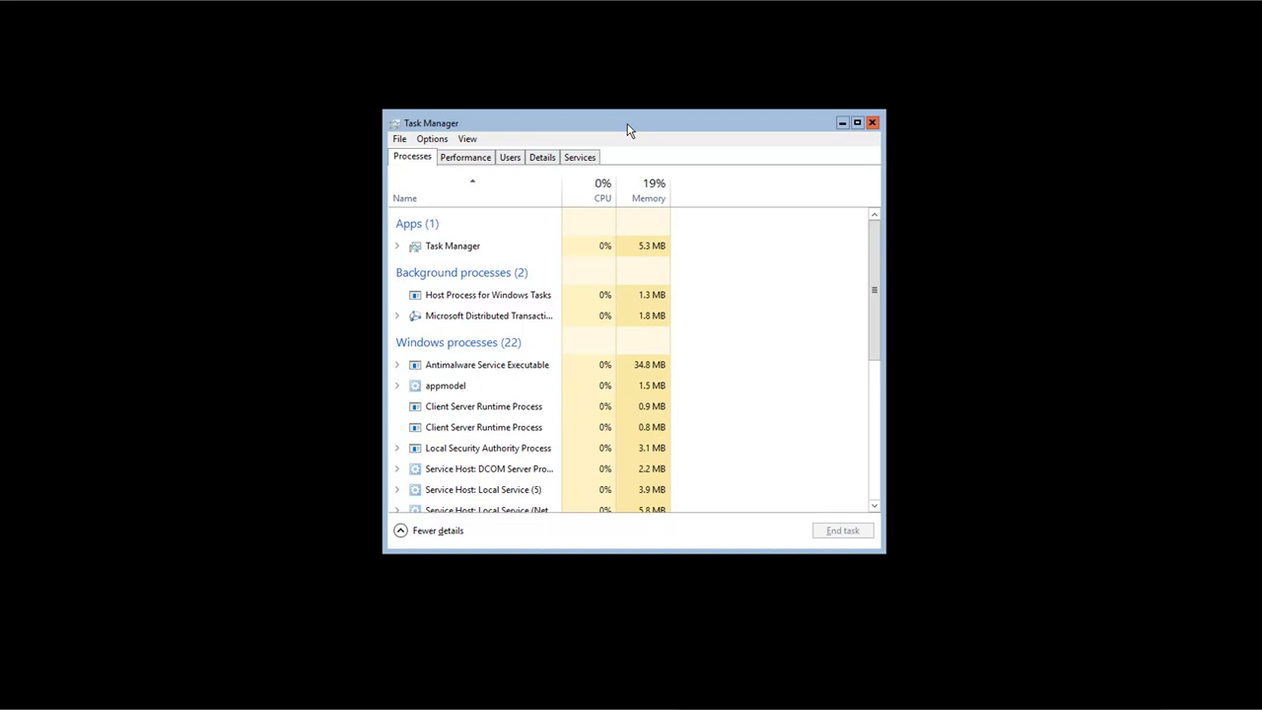
{"action": "mouse_move", "coordinate": [628, 129]}
{"action": "left_mouse_down"}
{"action": "mouse_move", "coordinate": [679, 113]}
{"action": "mouse_move", "coordinate": [621, 119]}
{"action": "left_mouse_up"}
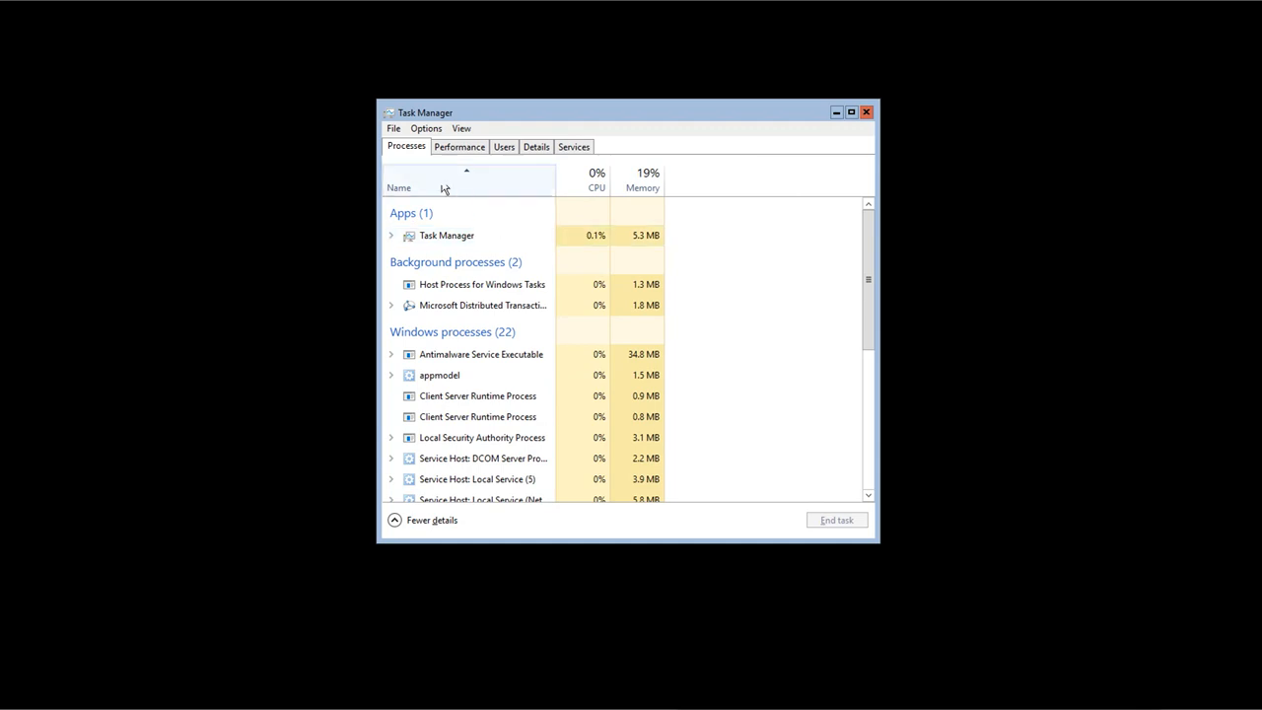
Run cmd as a new task from Task Manager, and close the command prompt it opens.
{"action": "left_click", "coordinate": [395, 131]}
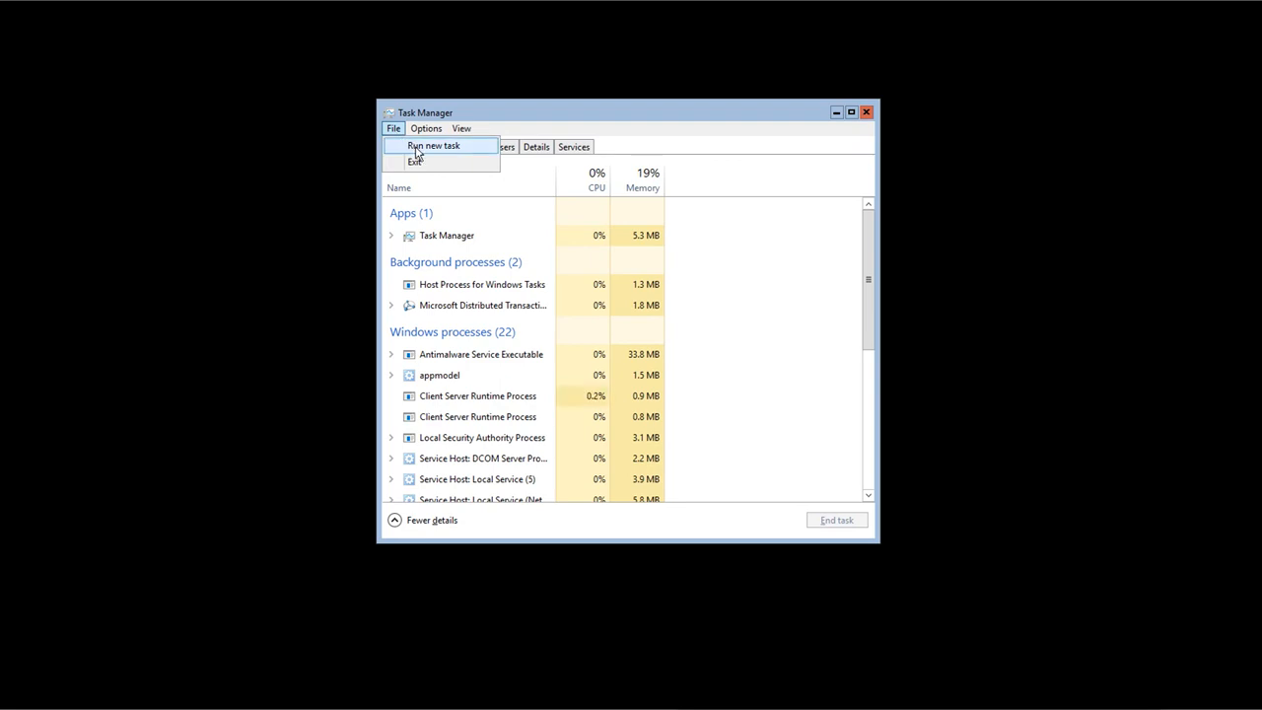
{"action": "left_click", "coordinate": [422, 148]}
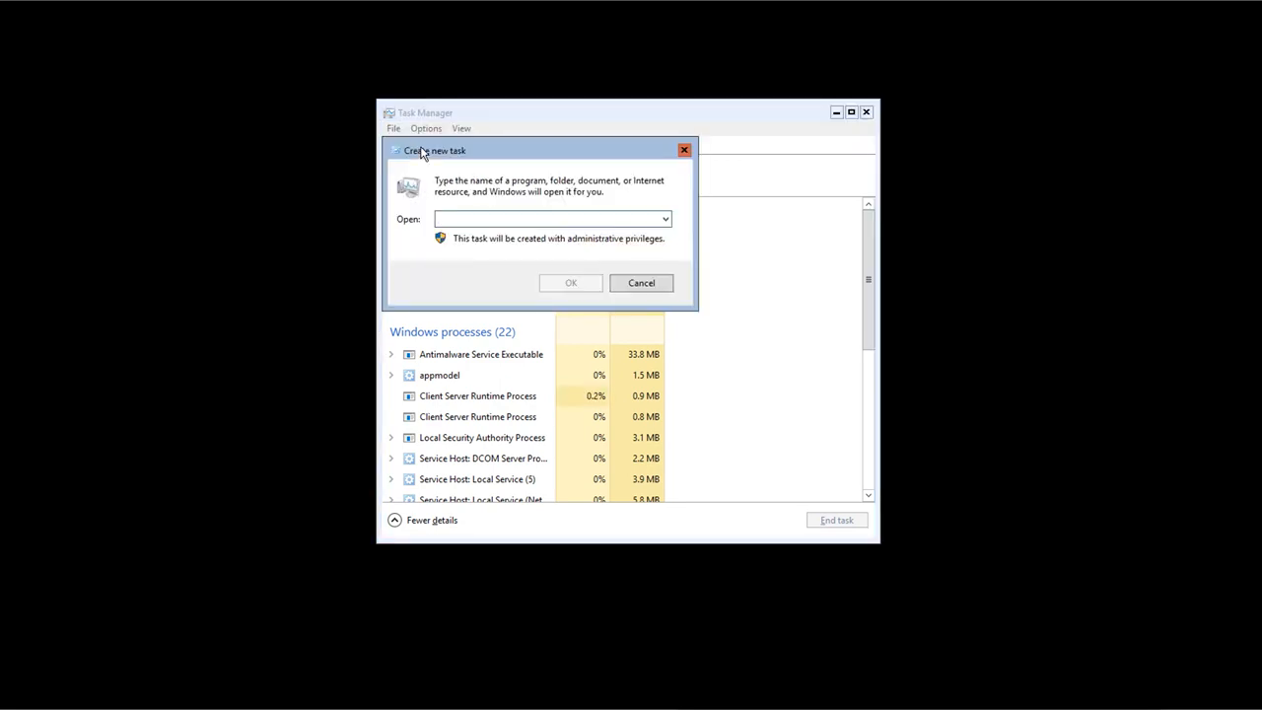
{"action": "type", "text": "cmd"}
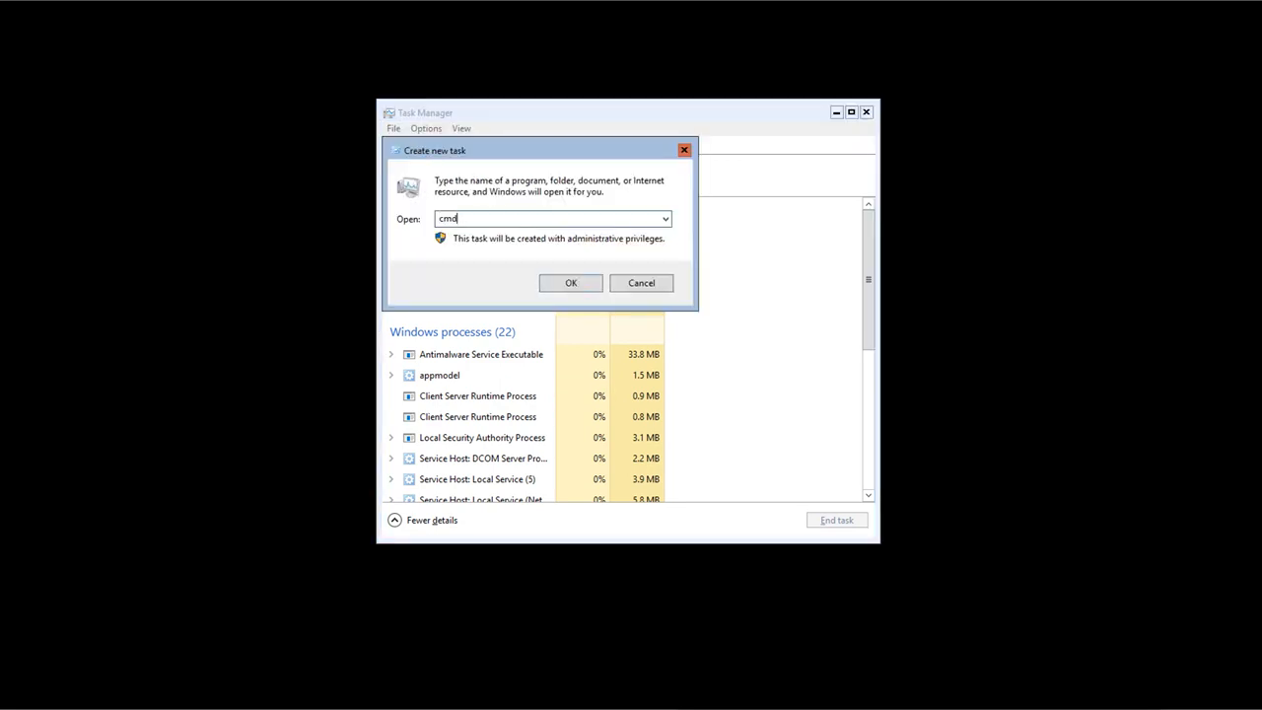
{"action": "key", "text": "Return"}
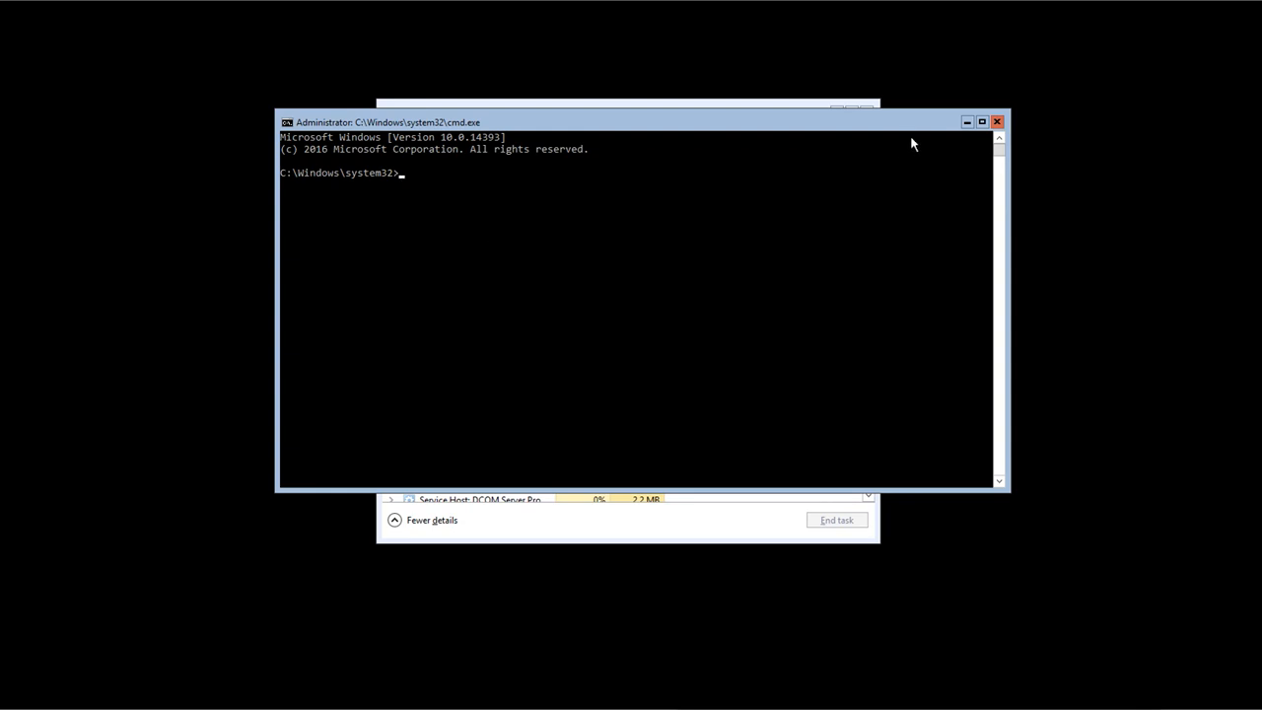
{"action": "left_click", "coordinate": [996, 123]}
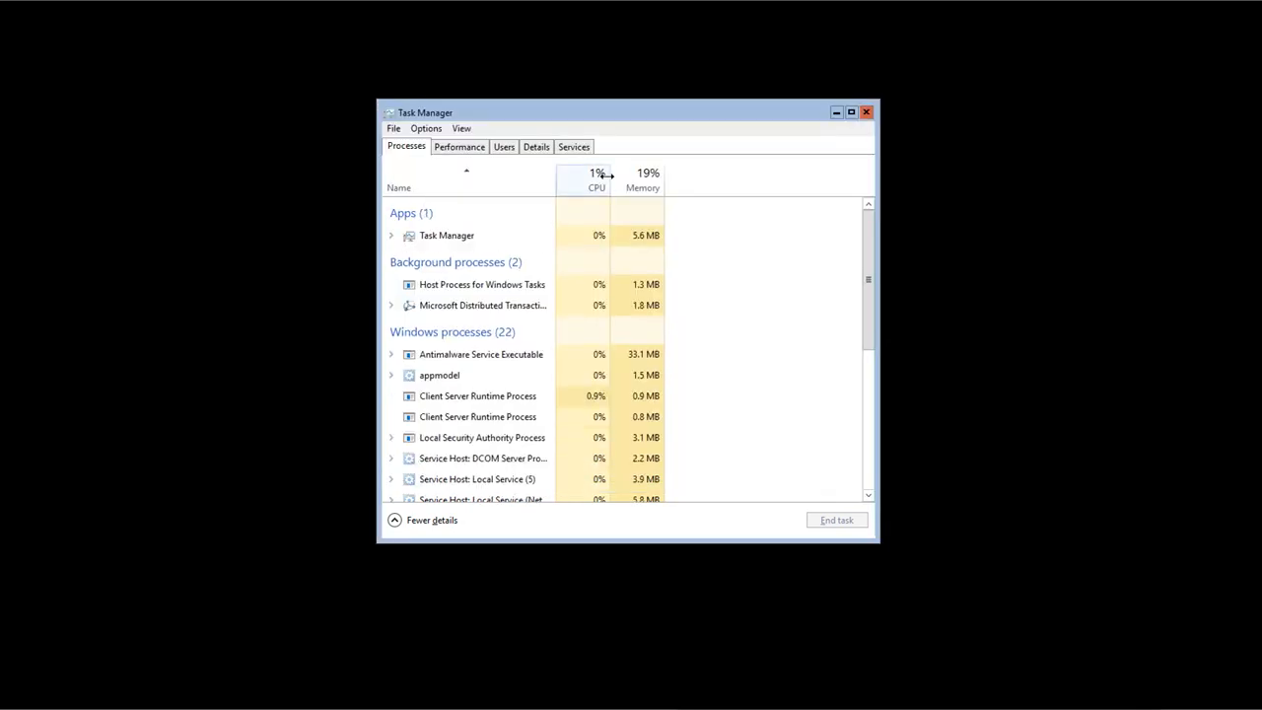
Run powershell as a new task from Task Manager, and close the PowerShell window.
{"action": "left_click", "coordinate": [394, 129]}
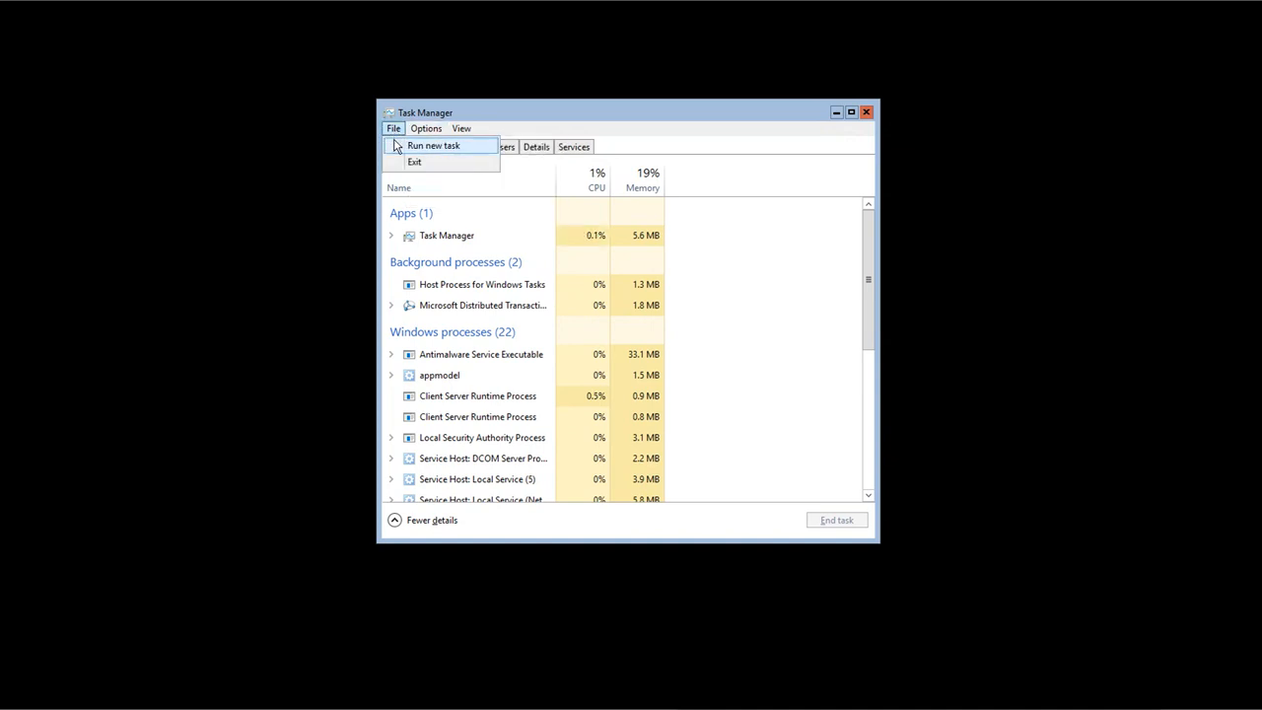
{"action": "left_click", "coordinate": [397, 146]}
{"action": "type", "text": "p"}
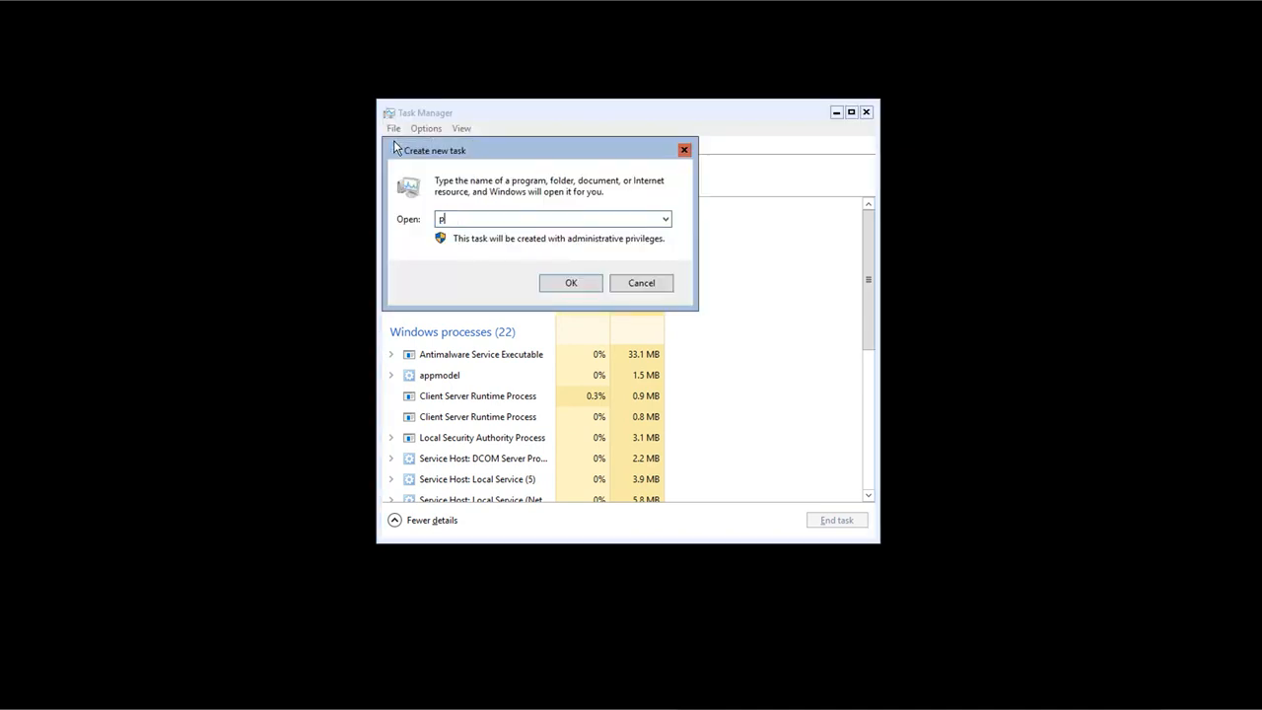
{"action": "type", "text": "owershell"}
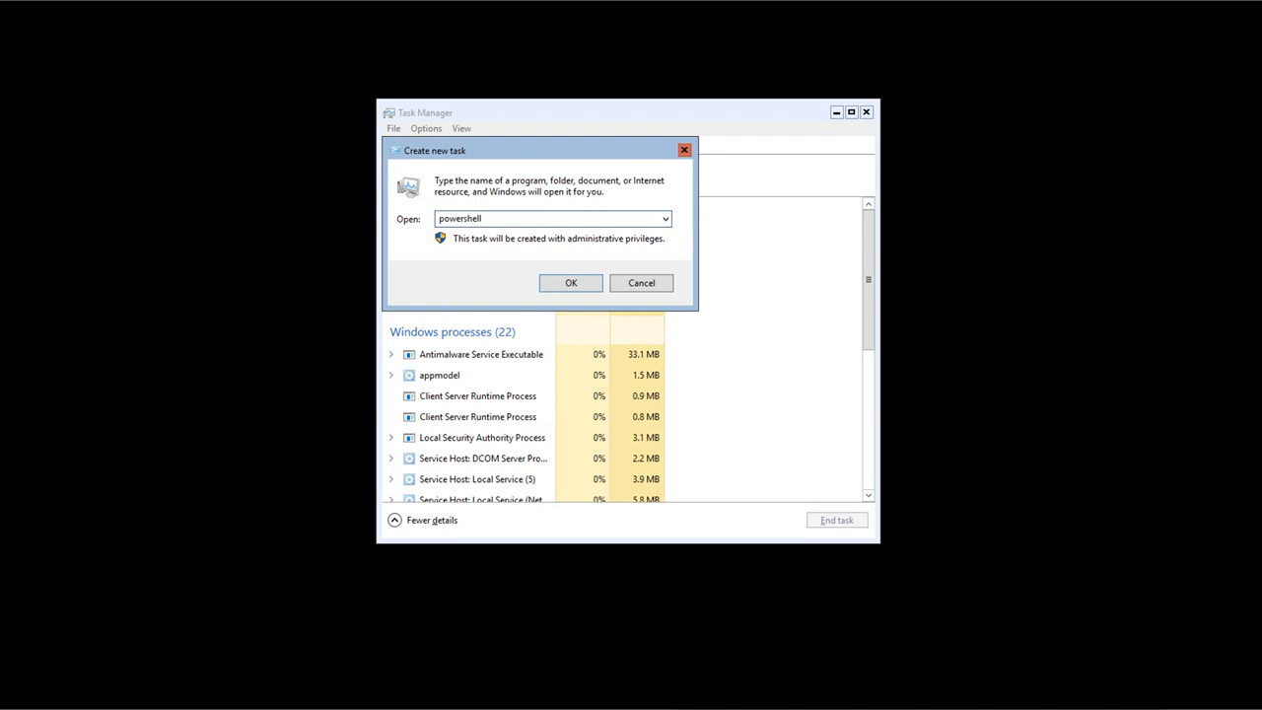
{"action": "key", "text": "Return"}
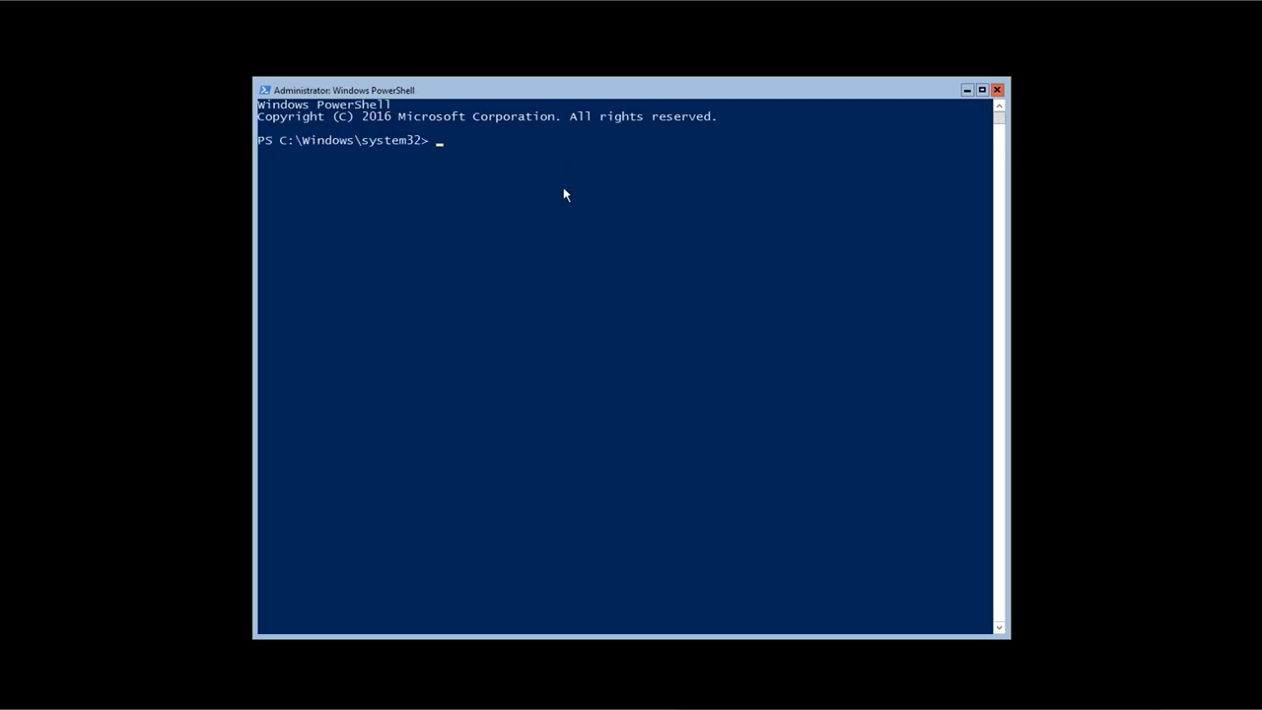
{"action": "key", "text": "Return"}
{"action": "key", "text": "Return"}
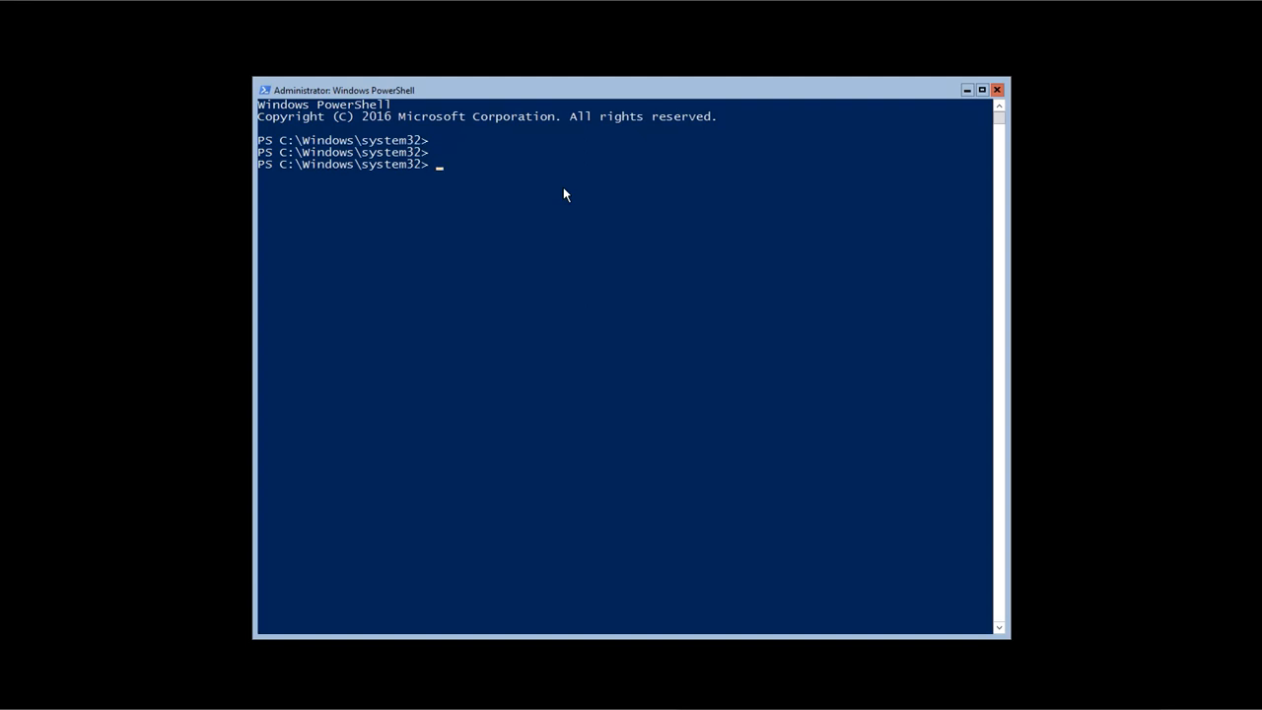
{"action": "left_click", "coordinate": [997, 91]}
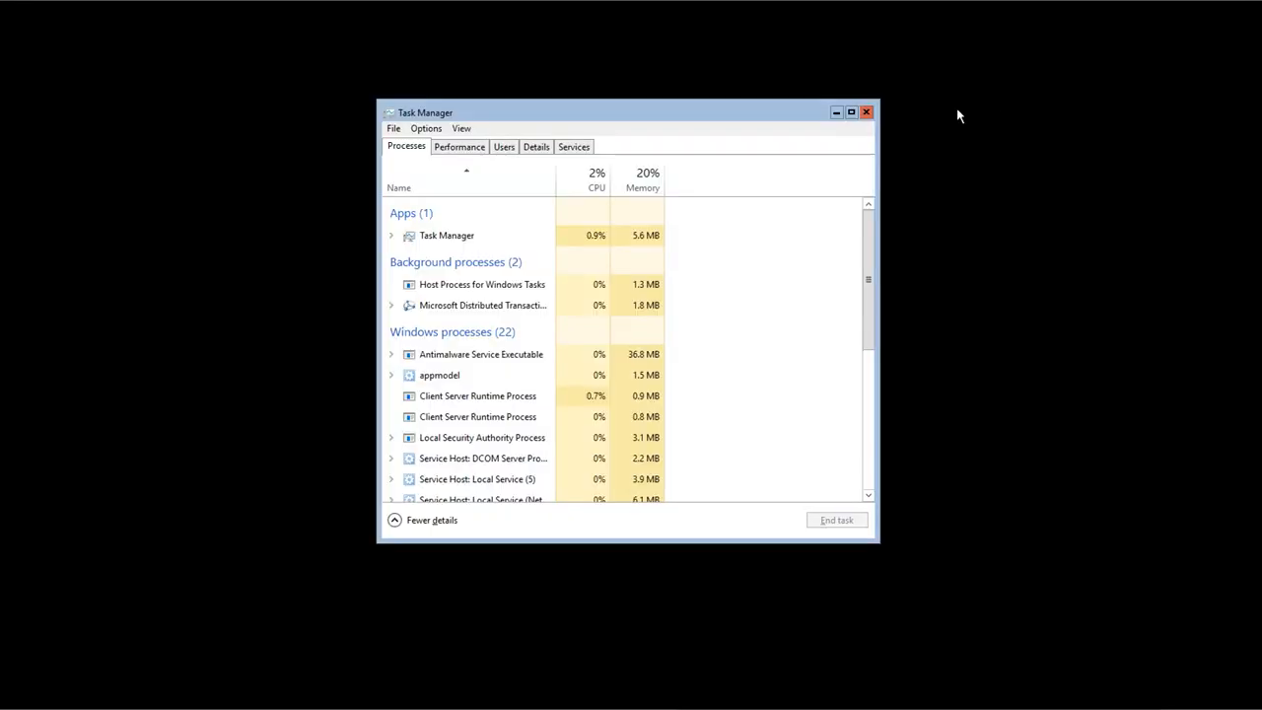
Close Task Manager and reopen it from the security options screen.
{"action": "left_click", "coordinate": [867, 114]}
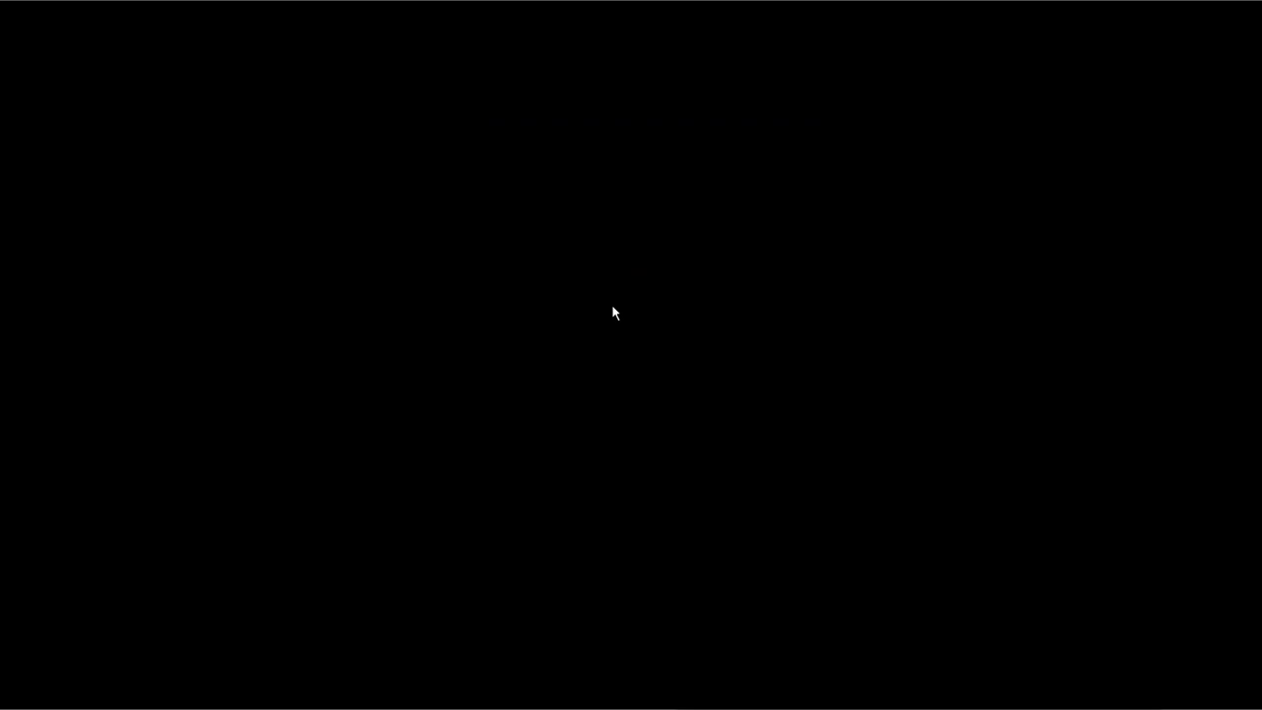
{"action": "key", "text": "ctrl+alt+Delete"}
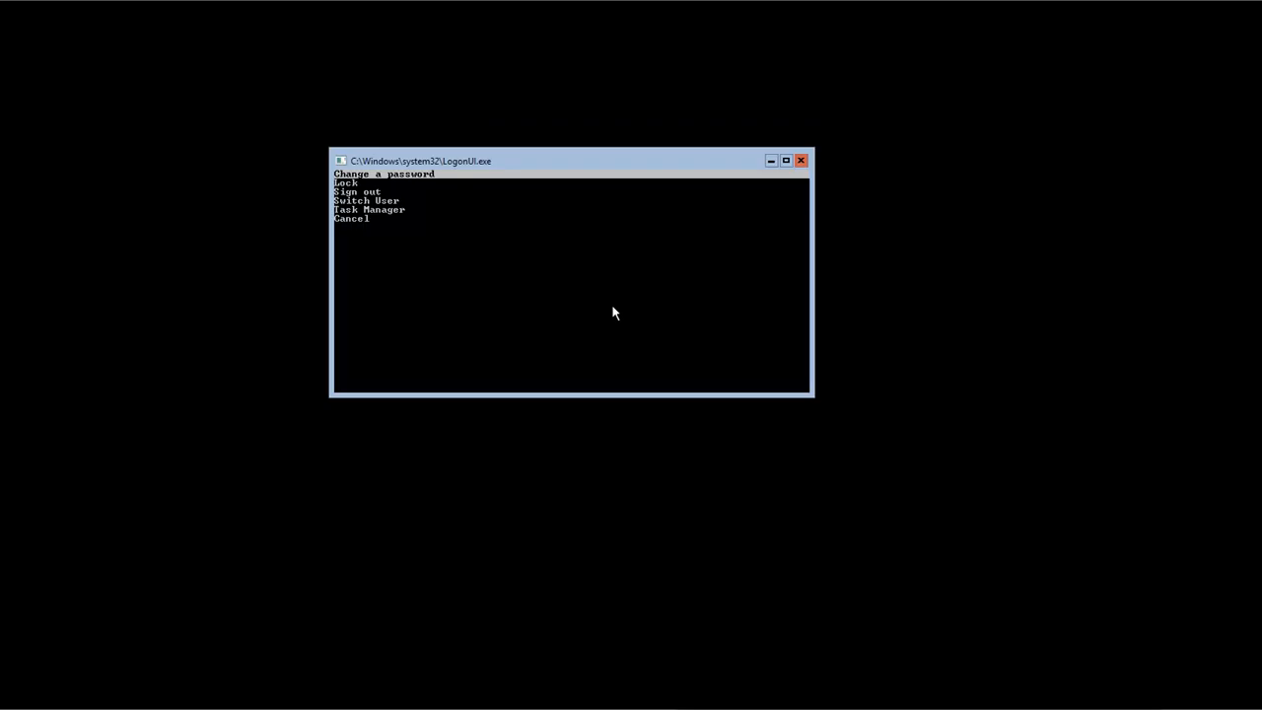
{"action": "key", "text": "Down"}
{"action": "key", "text": "Down"}
{"action": "key", "text": "Down"}
{"action": "key", "text": "Down"}
{"action": "key", "text": "Return"}
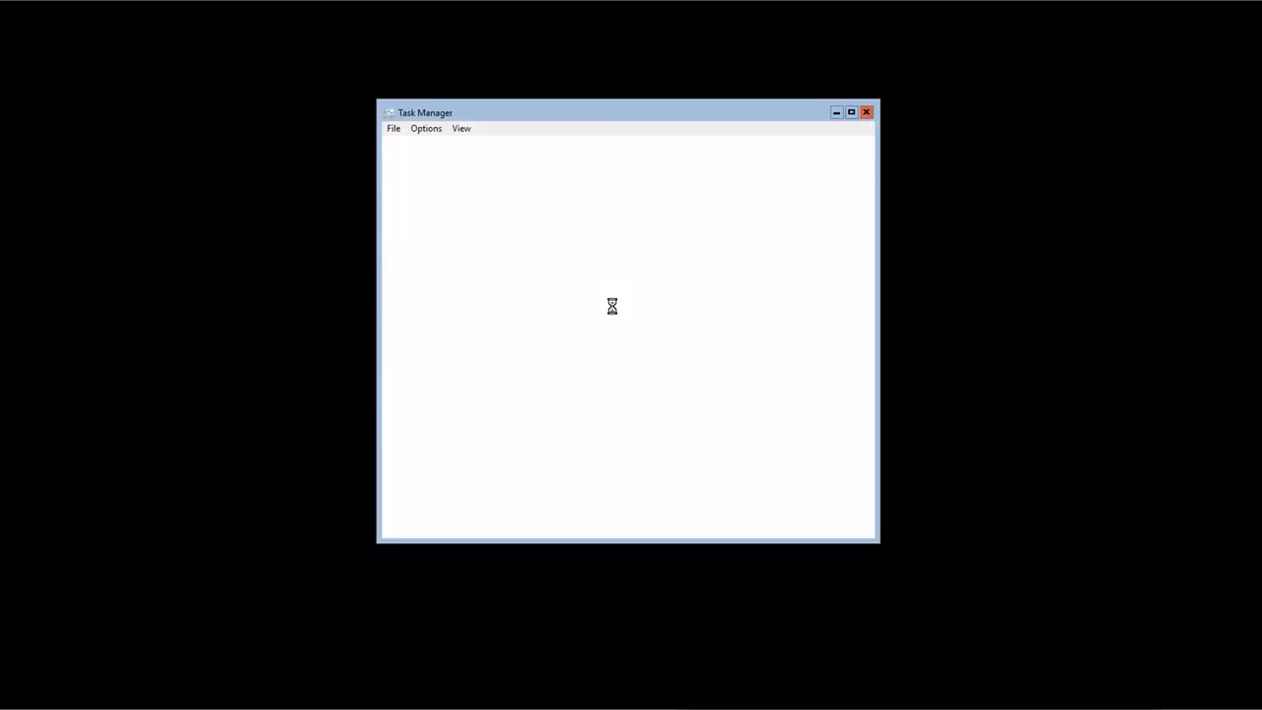
Open a command prompt by running cmd as a new task from Task Manager.
{"action": "left_click", "coordinate": [394, 129]}
{"action": "left_click", "coordinate": [405, 145]}
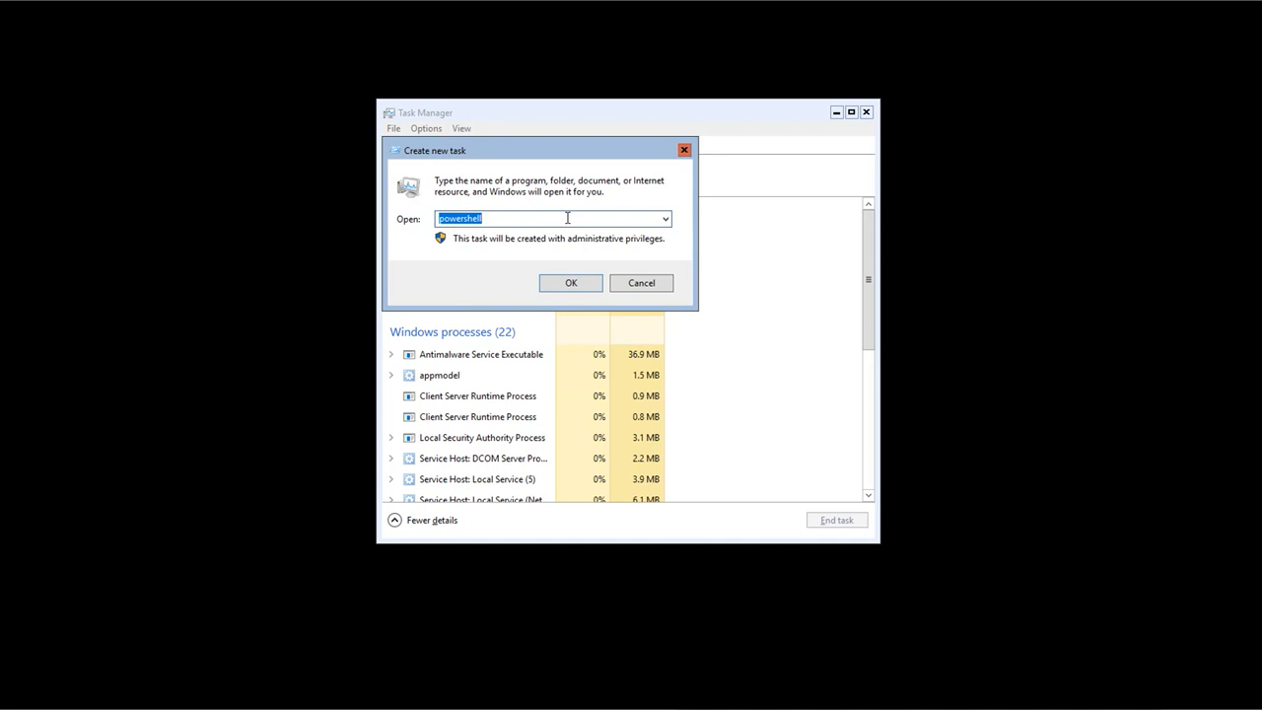
{"action": "type", "text": "cmd"}
{"action": "key", "text": "Return"}
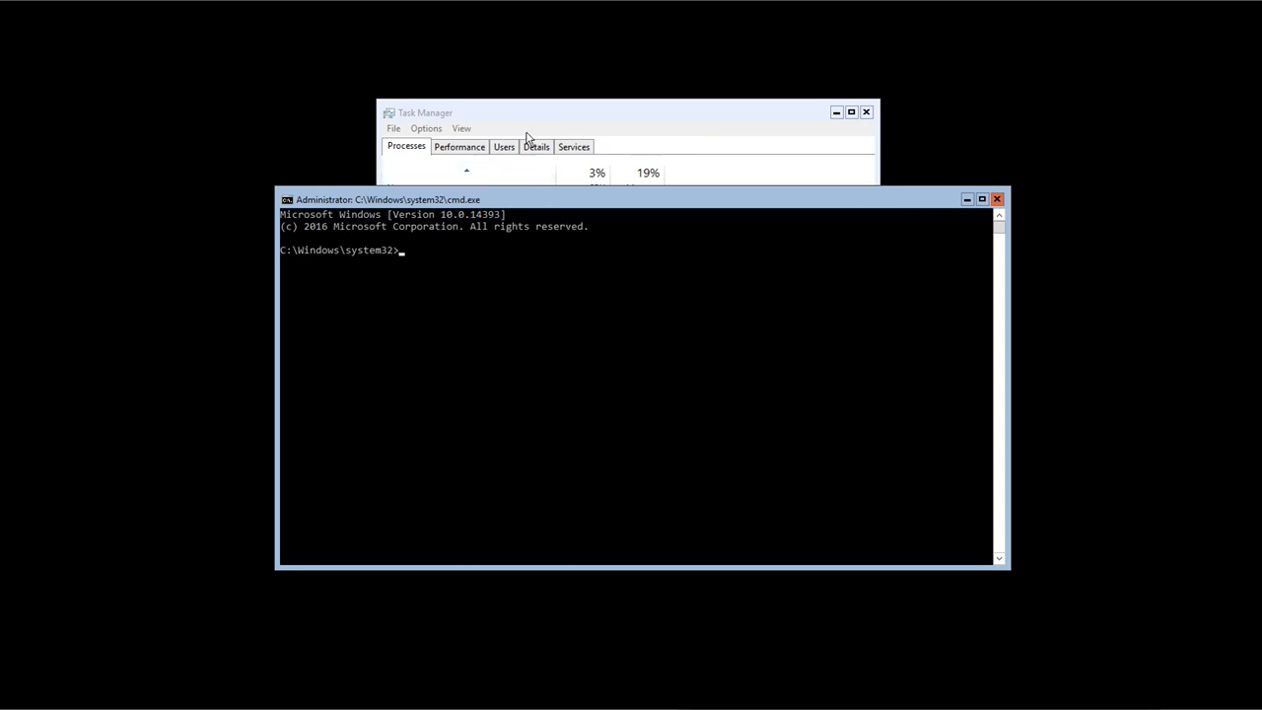
Try to open the C drive root, c:\, as a new task from Task Manager.
{"action": "left_click", "coordinate": [540, 104]}
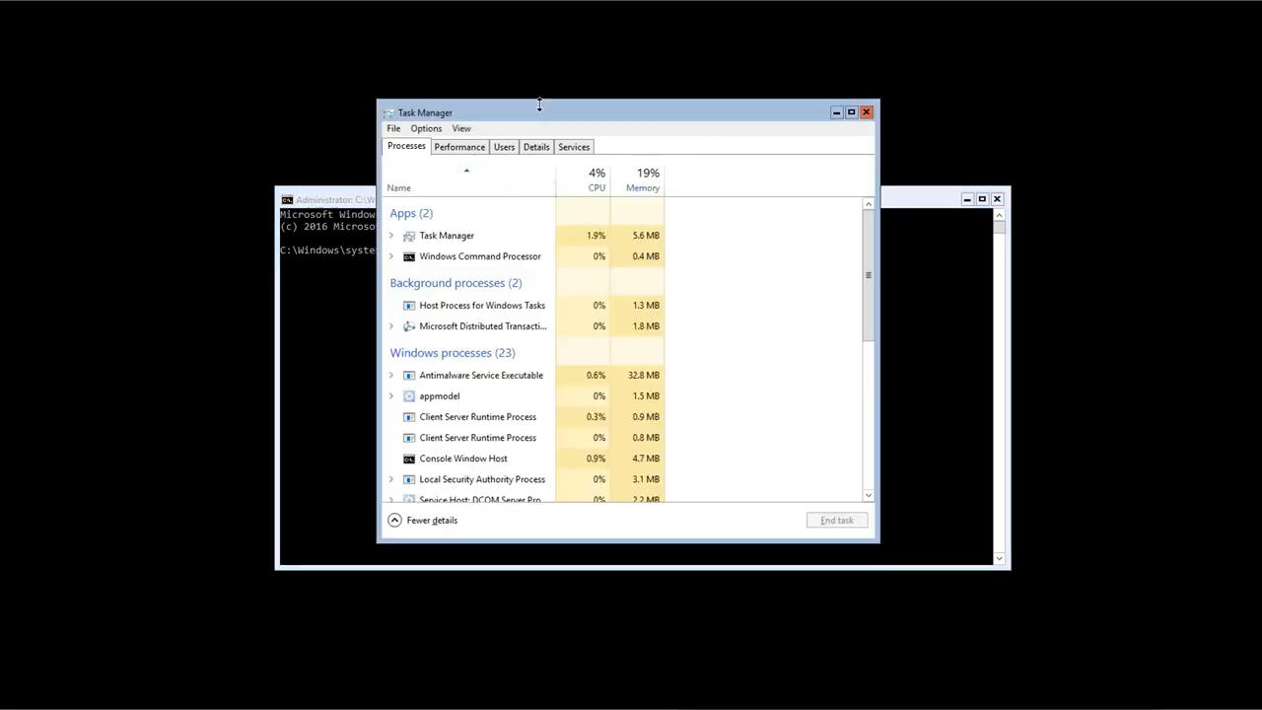
{"action": "left_click", "coordinate": [393, 129]}
{"action": "left_click", "coordinate": [432, 146]}
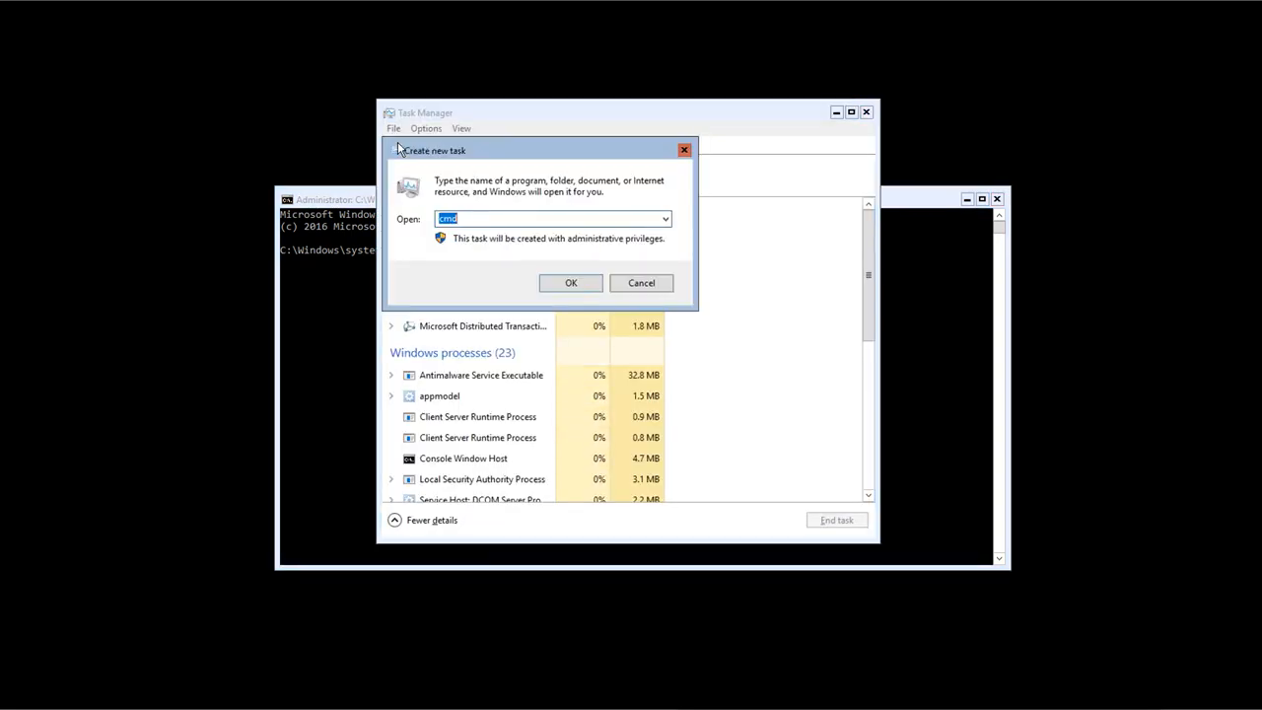
{"action": "type", "text": "c"}
{"action": "key", "text": "Return"}
{"action": "key", "text": "Return"}
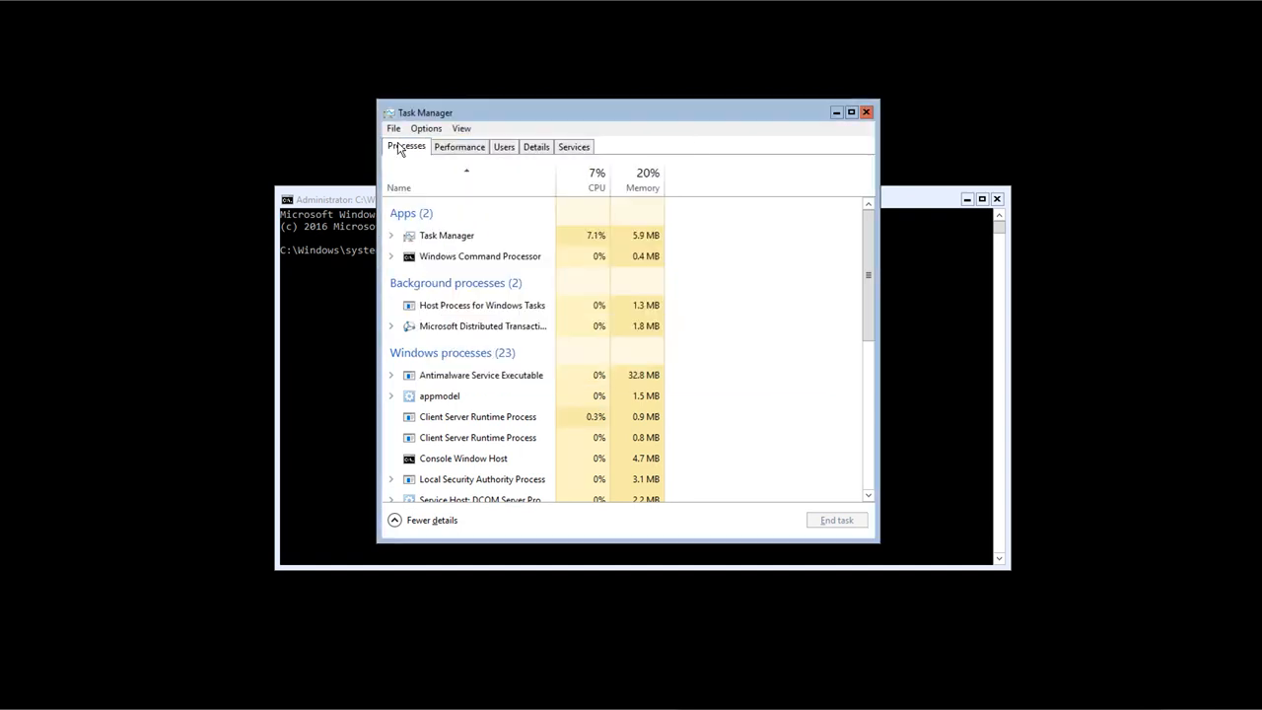
{"action": "type", "text": "c:\\"}
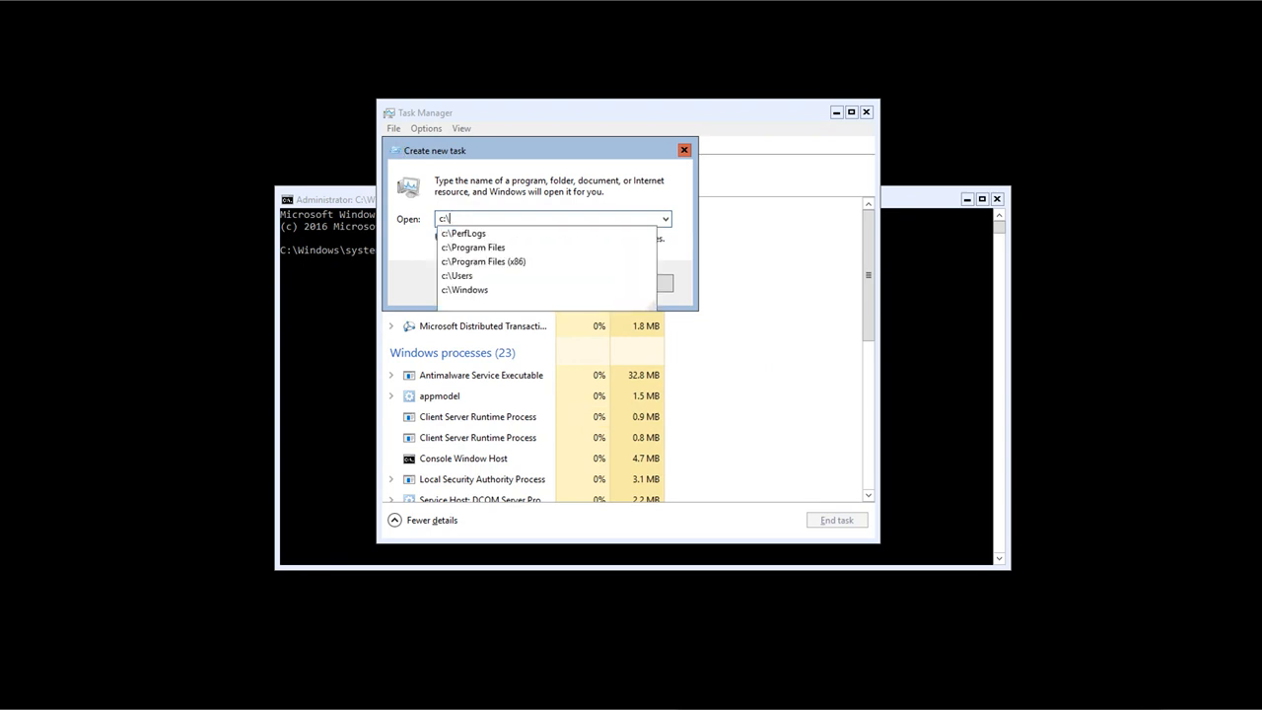
{"action": "key", "text": "Return"}
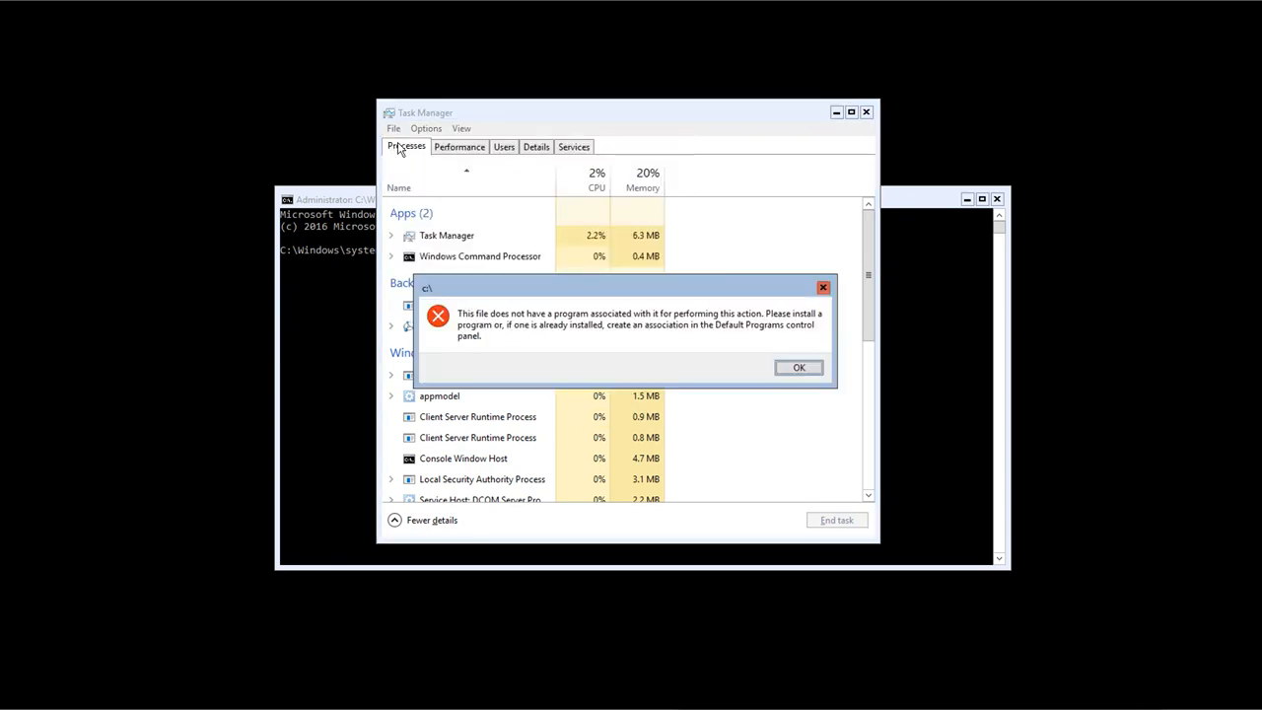
{"action": "key", "text": "Return"}
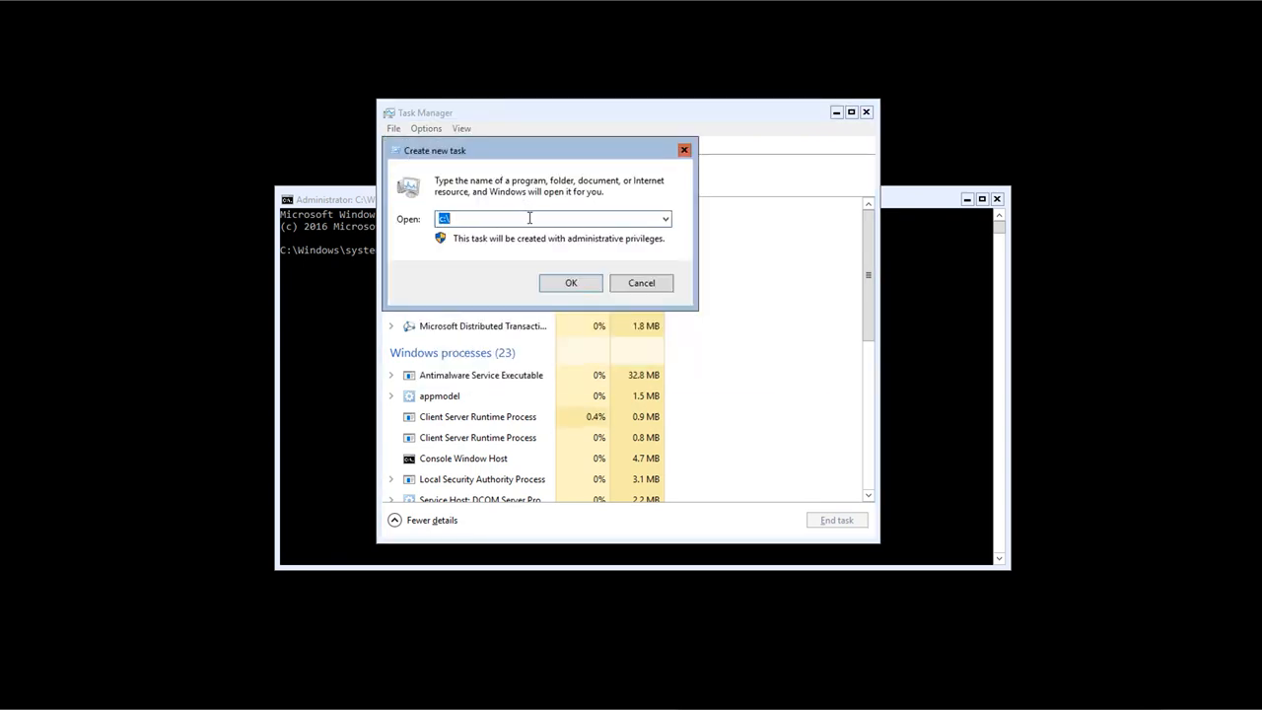
Try to run firewall.cpl as a new task from Task Manager, and dismiss the new task dialog.
{"action": "key", "text": "BackSpace"}
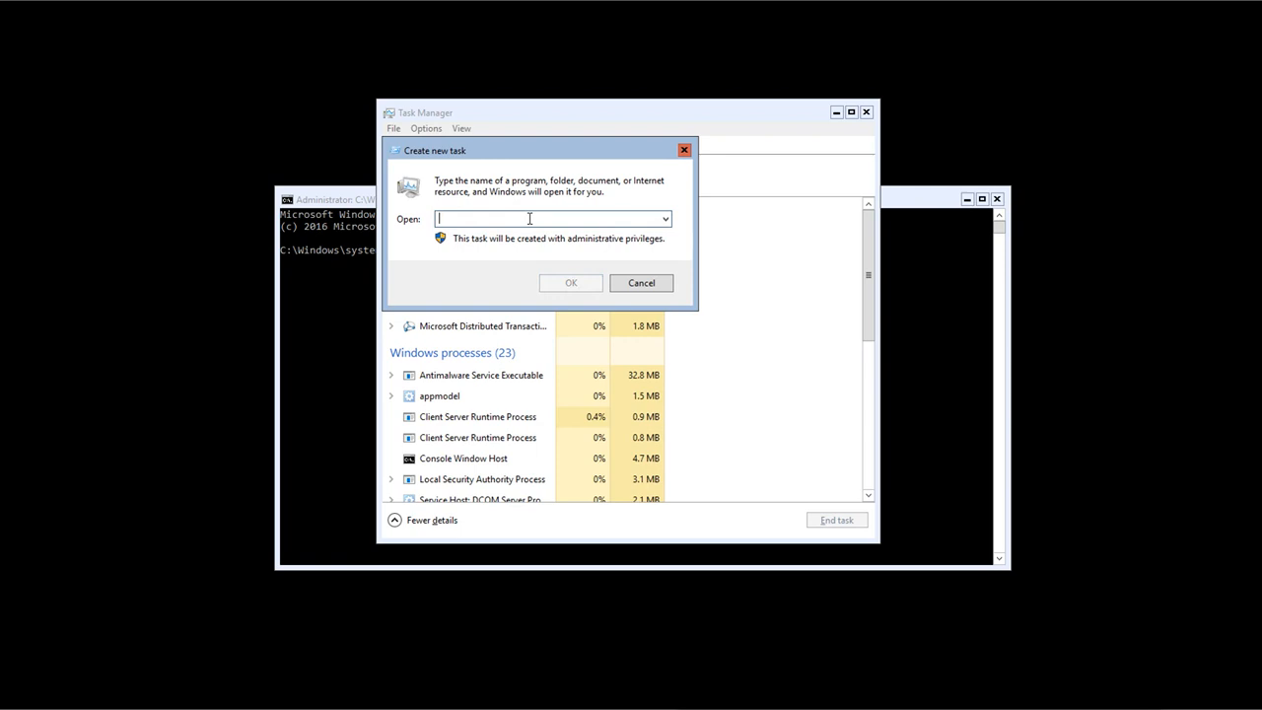
{"action": "type", "text": "fir"}
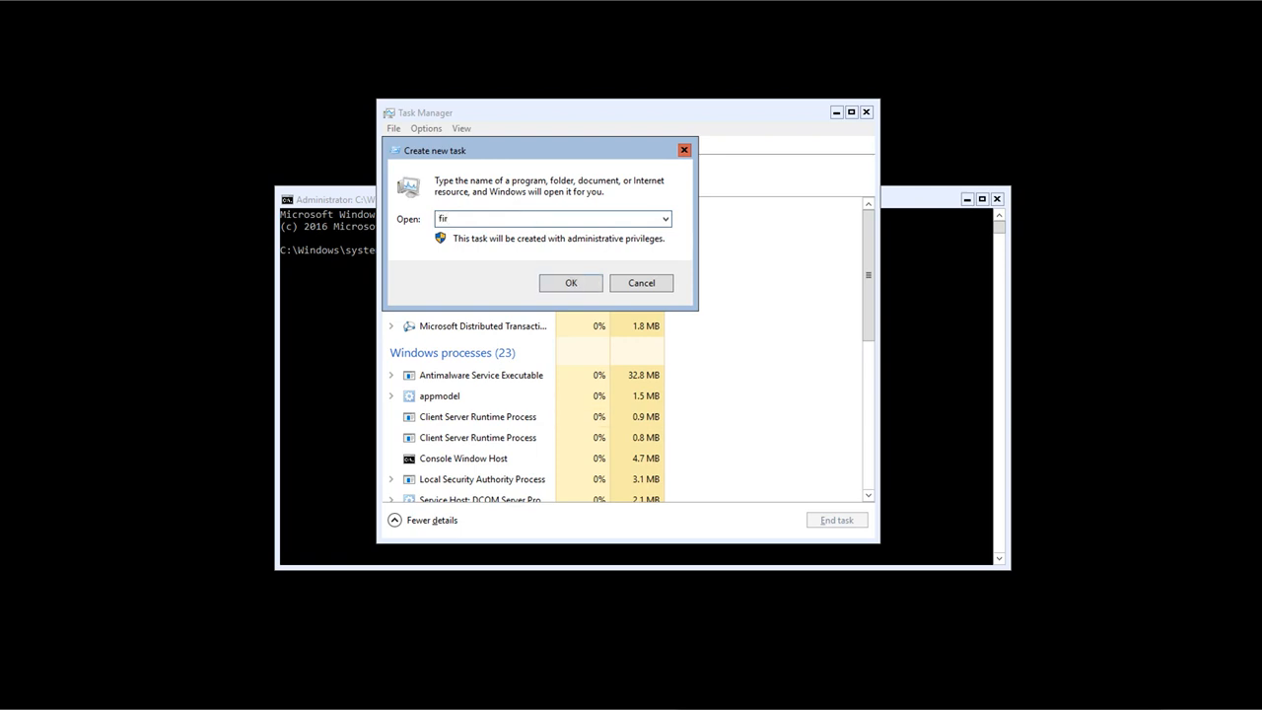
{"action": "type", "text": "ewall.cpl"}
{"action": "key", "text": "Return"}
{"action": "key", "text": "Return"}
{"action": "left_click", "coordinate": [651, 289]}
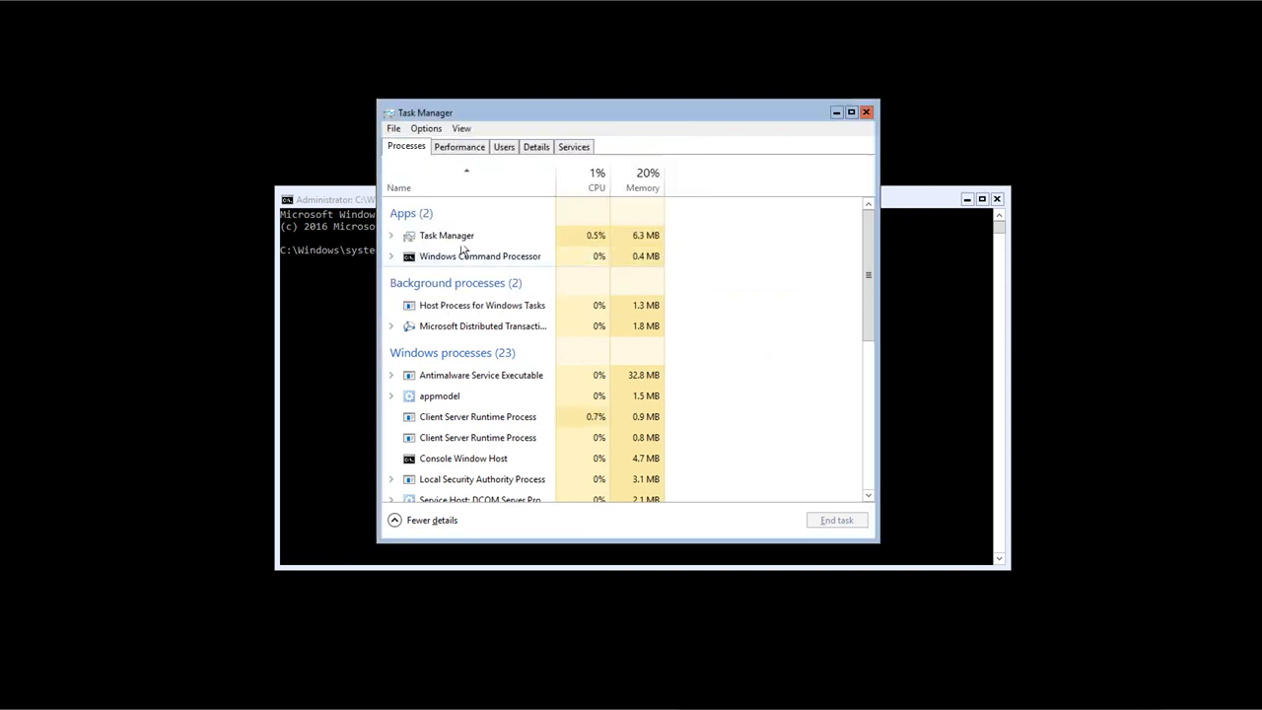
Close Task Manager and move the command prompt window slightly higher on the desktop.
{"action": "double_click", "coordinate": [586, 119]}
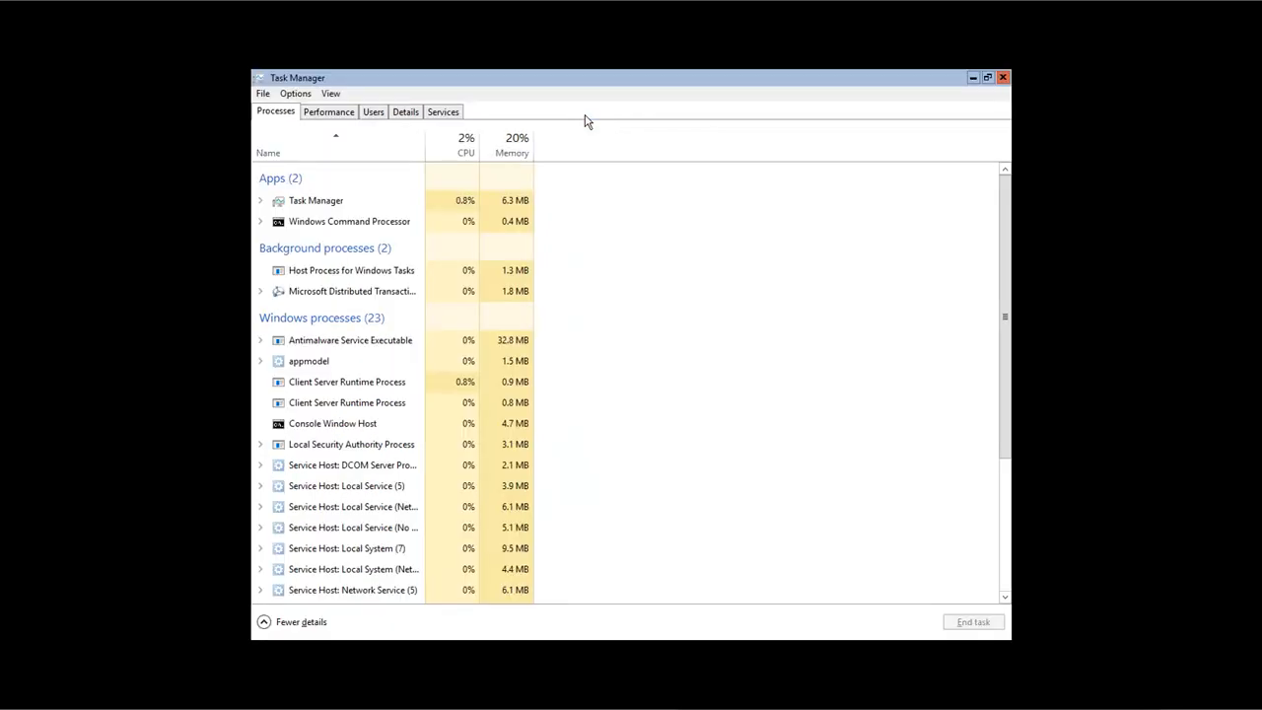
{"action": "double_click", "coordinate": [672, 79]}
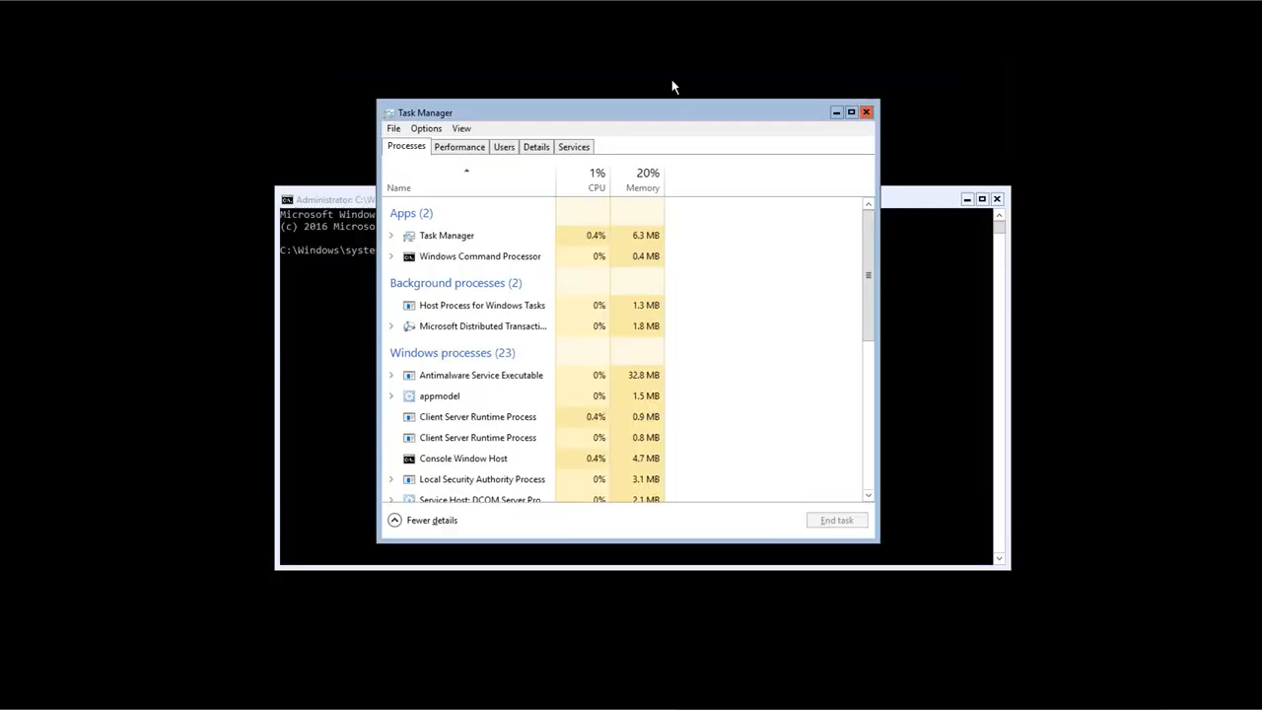
{"action": "left_click", "coordinate": [865, 112]}
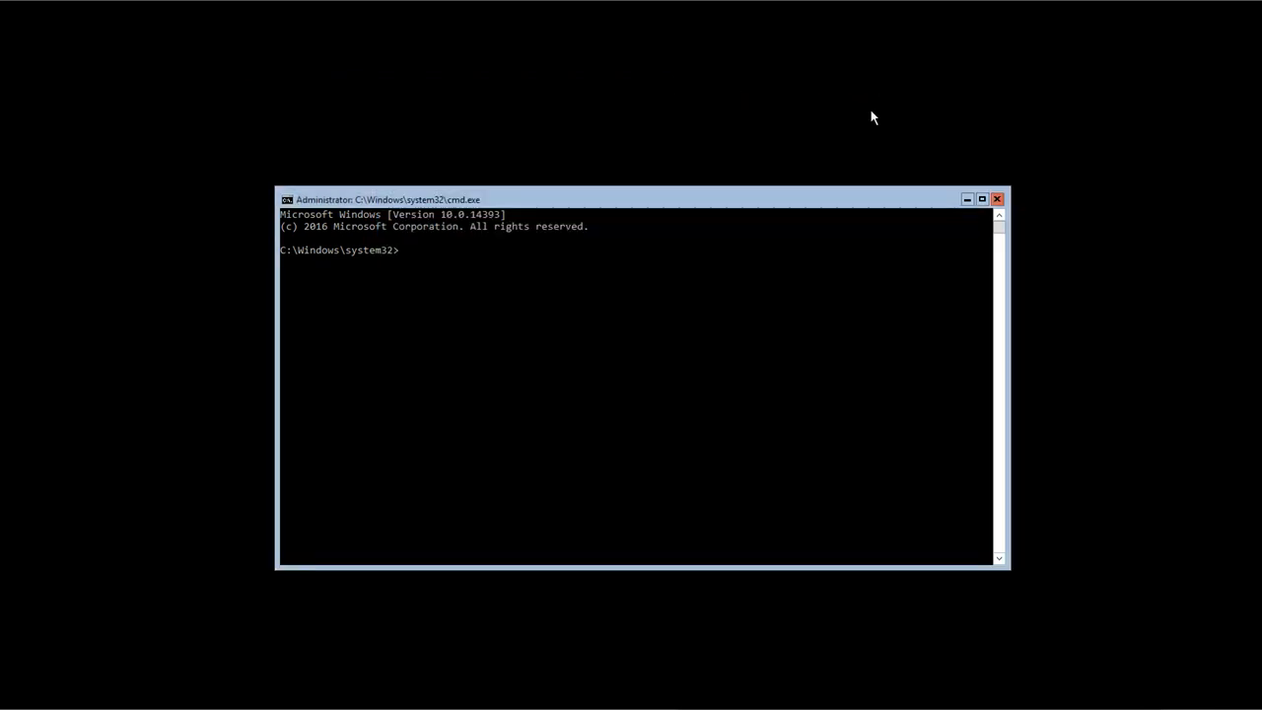
{"action": "left_click_drag", "start_coordinate": [631, 203], "coordinate": [639, 168]}
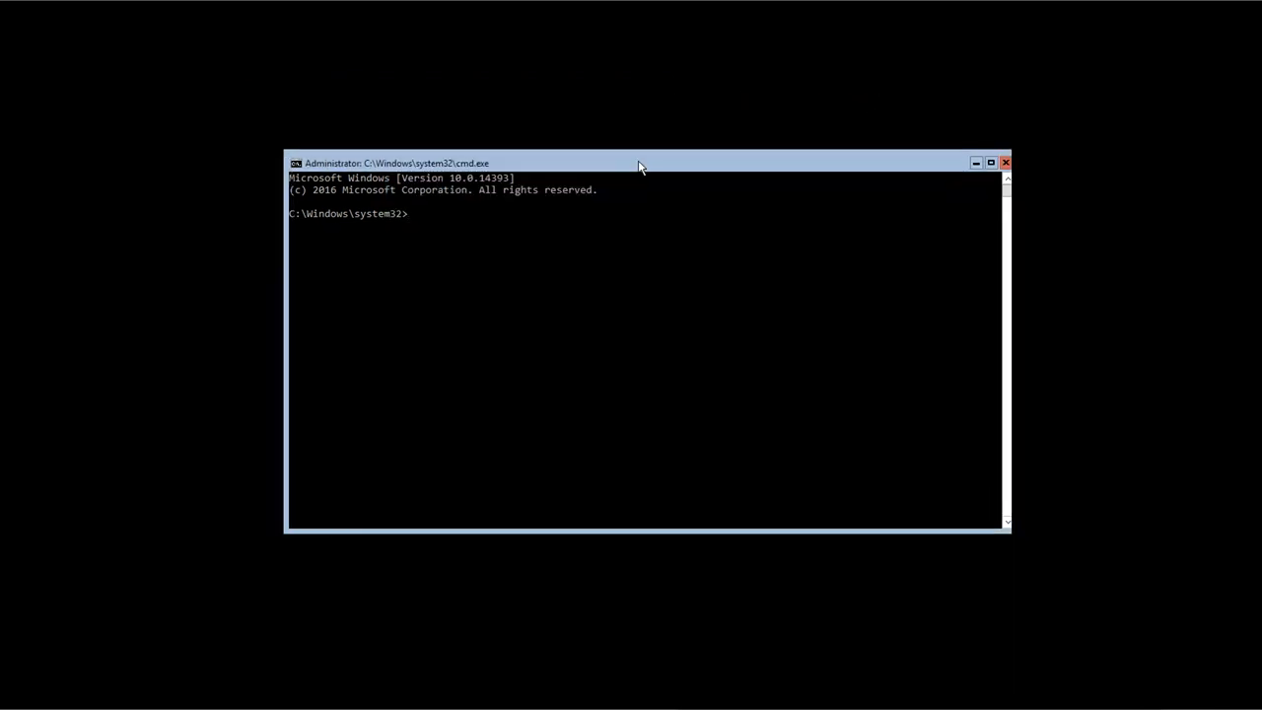